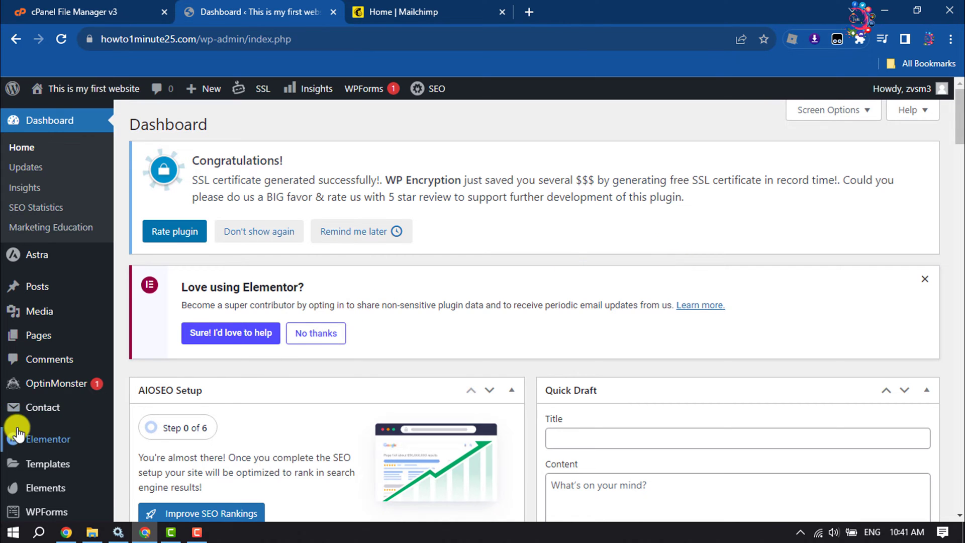
Step: Scroll down the WordPress dashboard to bring the Plugins menu into view
scroll(13, 440, down, 4)
Step: Go to Plugins > Add New in the WordPress admin
mouse_move(30, 355)
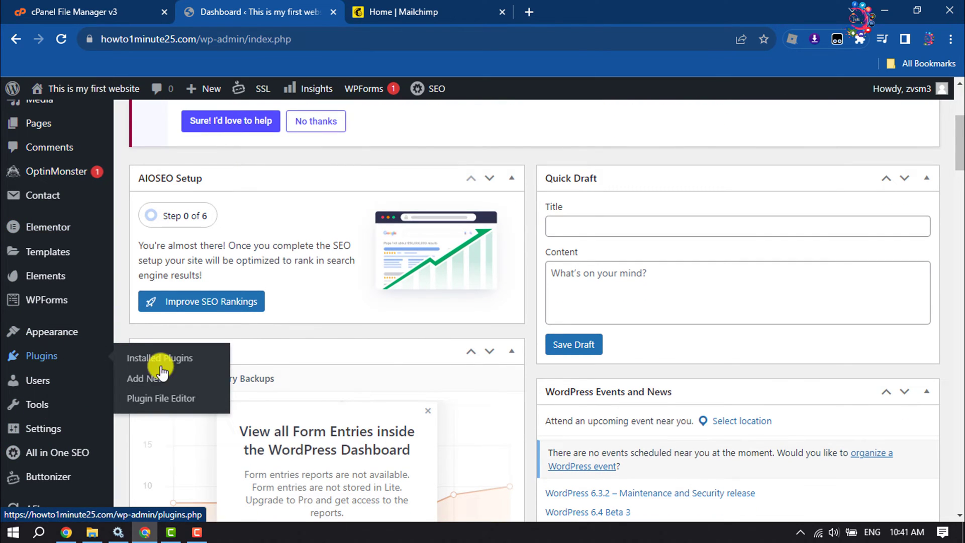
click(155, 387)
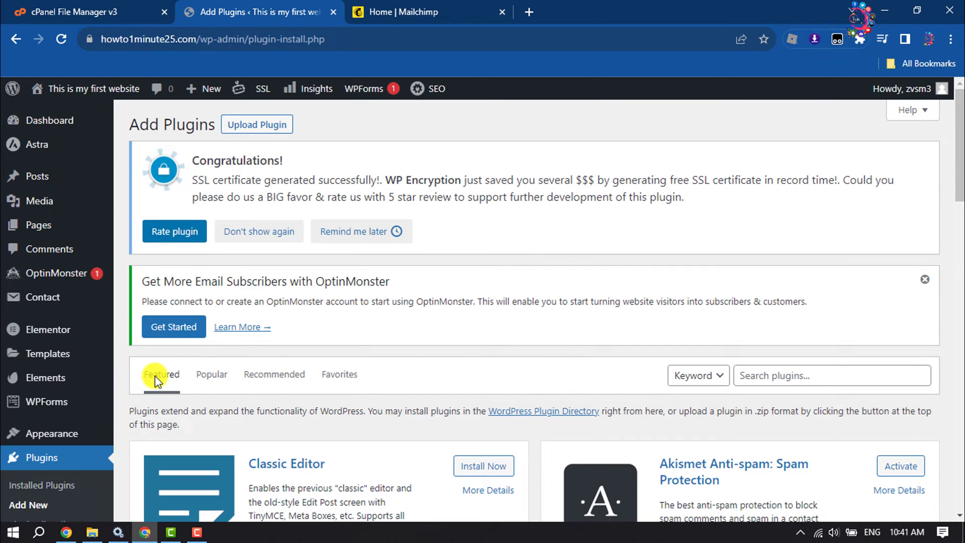
scroll(324, 376, down, 3)
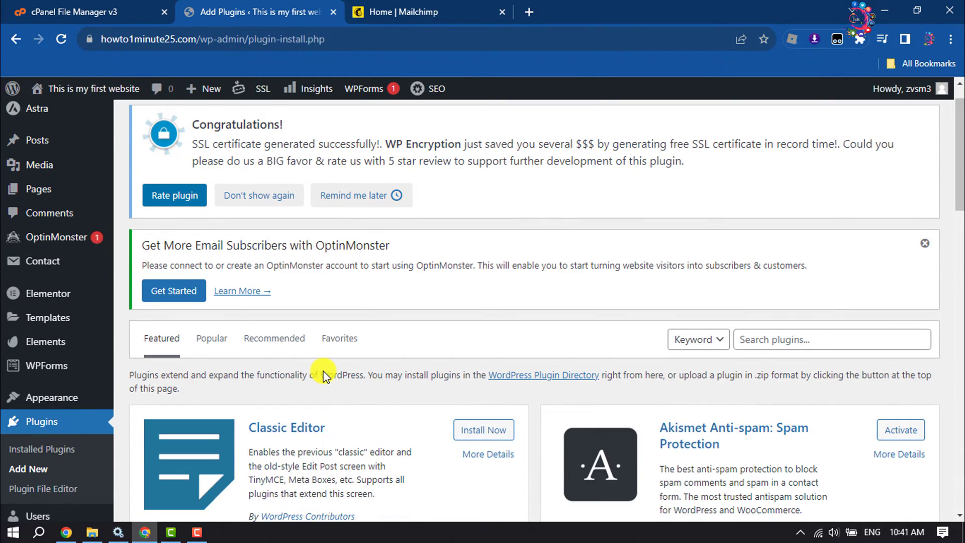
scroll(324, 376, down, 3)
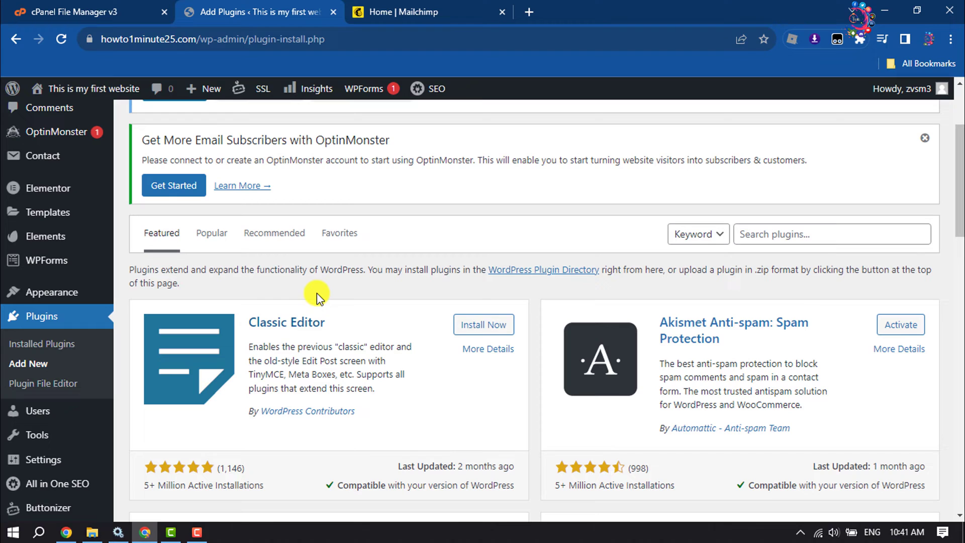
Step: Search the plugin directory for 'Advanced Form Integration' and confirm it shows as Active
click(782, 234)
text(Advanced Form Integration)
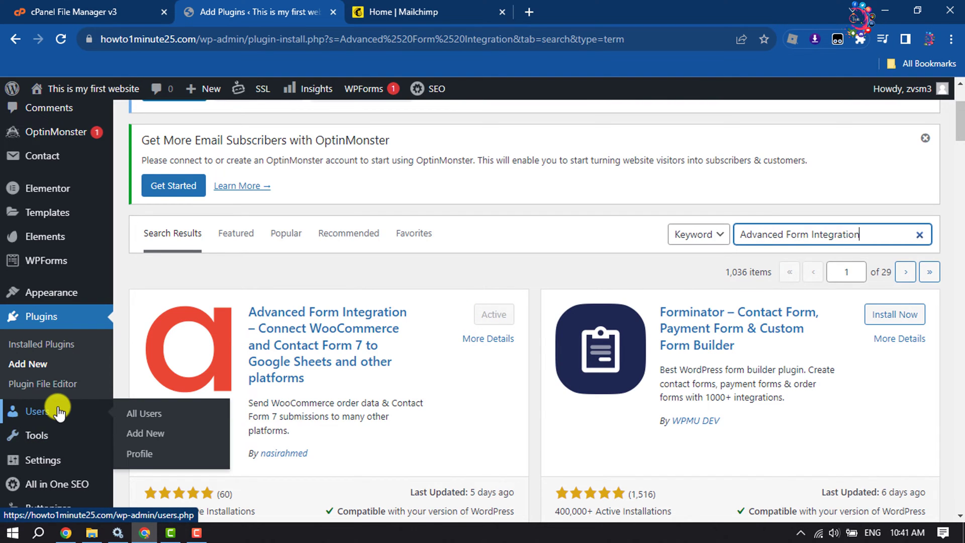
scroll(55, 411, down, 1)
scroll(55, 411, down, 12)
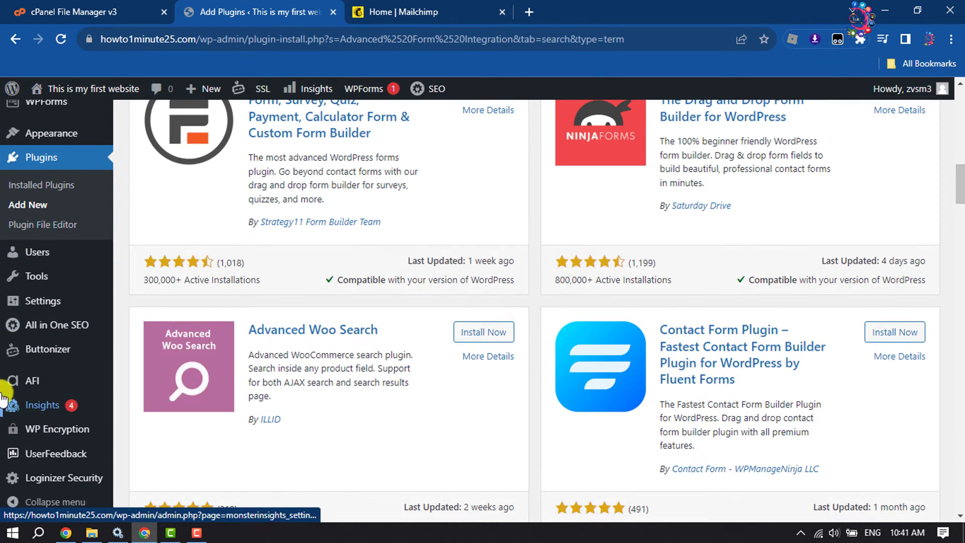
Step: Open AFI Settings and scroll the platform list down to Mailchimp
mouse_move(18, 389)
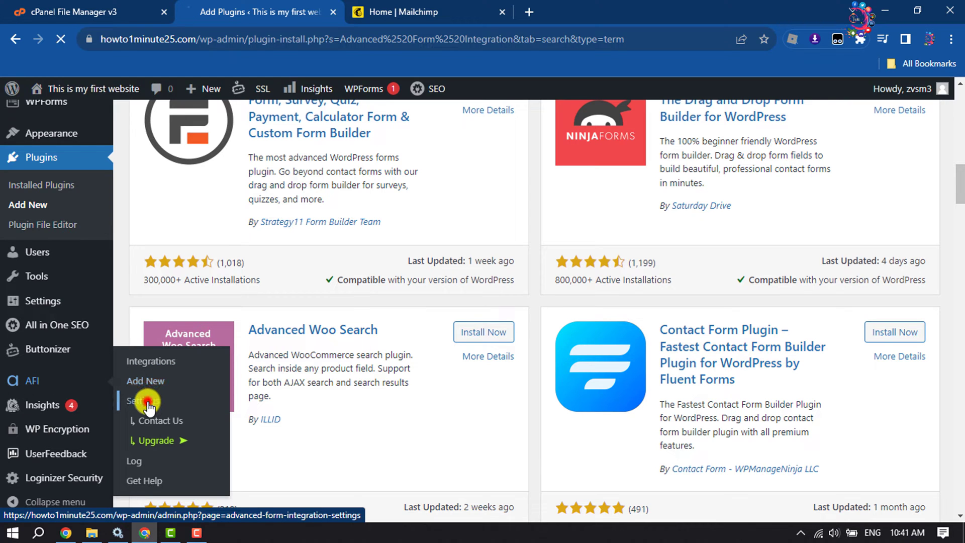
scroll(146, 402, down, 10)
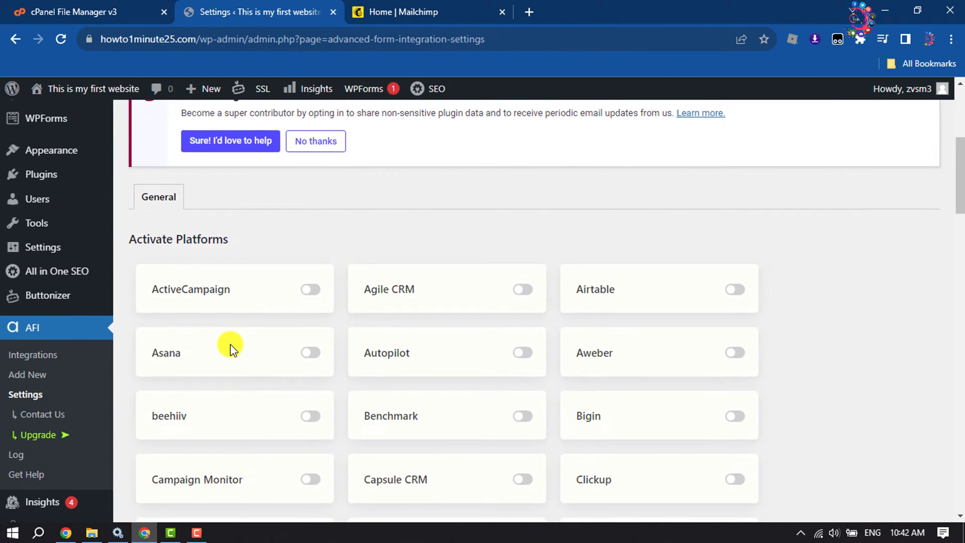
scroll(231, 345, down, 2)
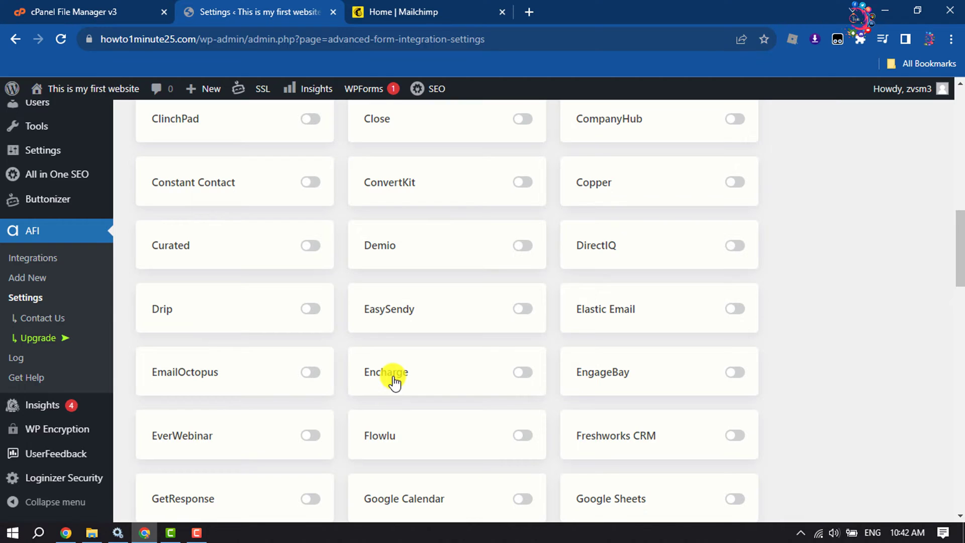
scroll(395, 382, down, 4)
scroll(395, 381, up, 3)
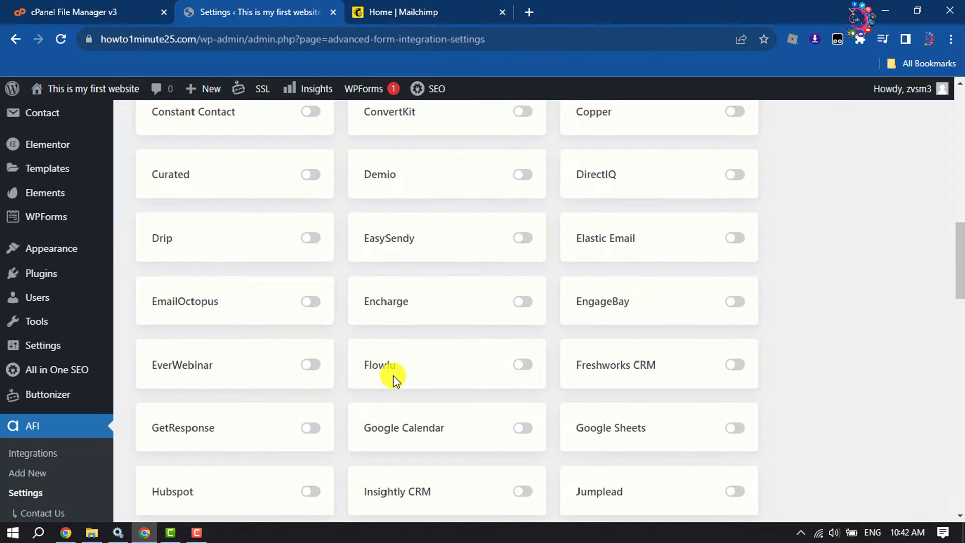
scroll(395, 381, up, 2)
scroll(395, 381, down, 9)
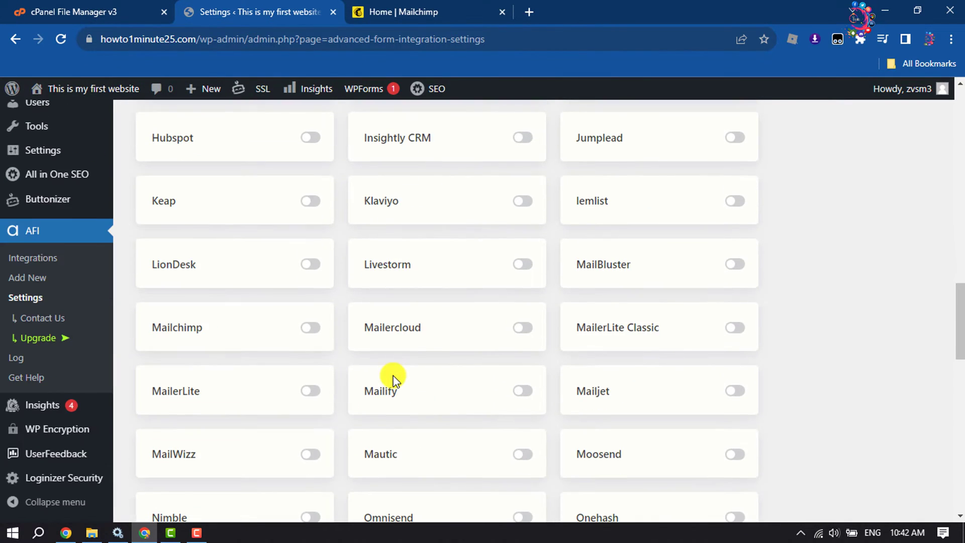
scroll(393, 378, down, 1)
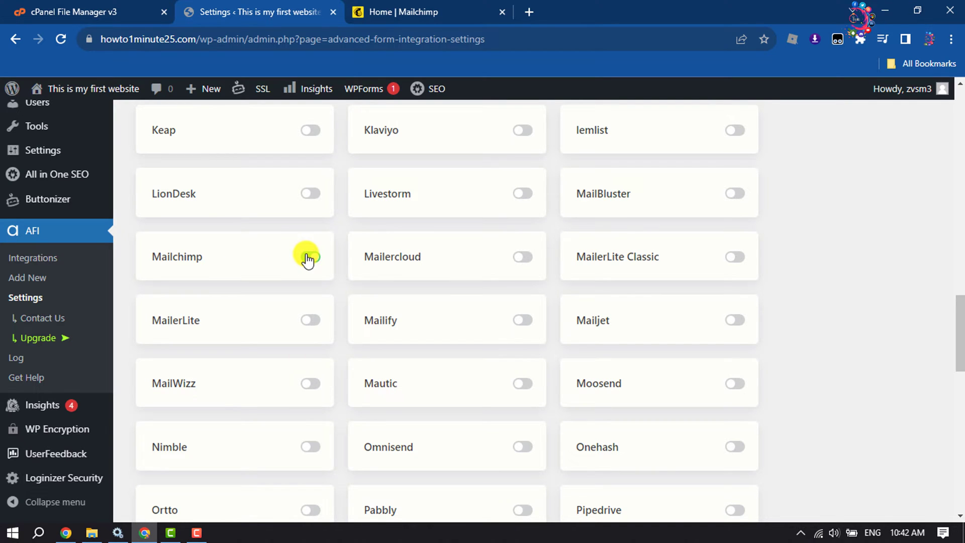
scroll(307, 259, down, 15)
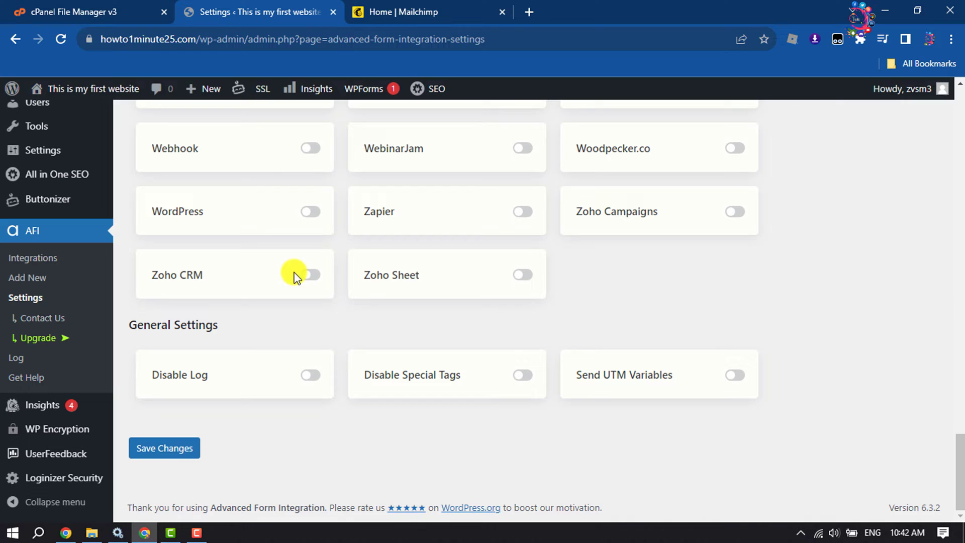
Step: Save Mailchimp as an enabled platform, open AFI's empty Mailchimp API Key field, then switch to Mailchimp
click(171, 449)
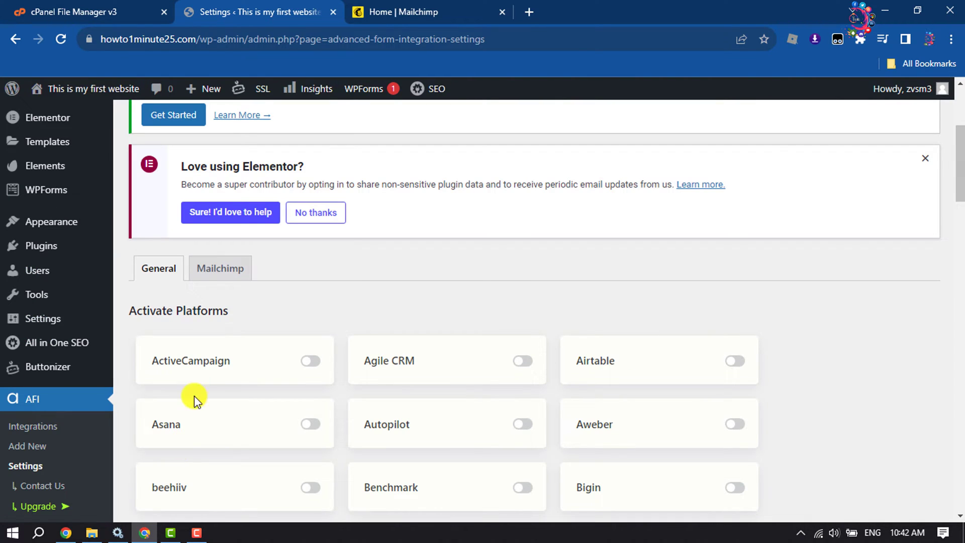
click(220, 271)
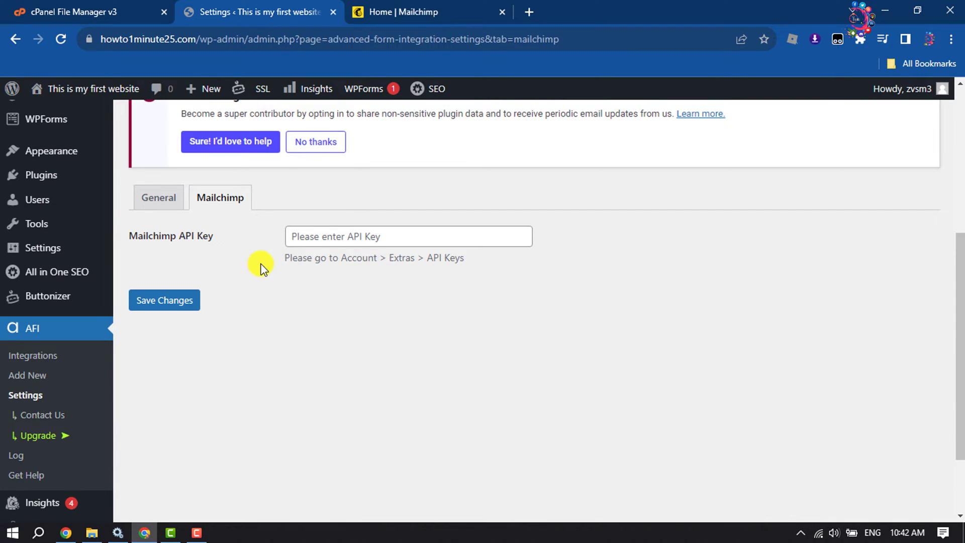
click(349, 236)
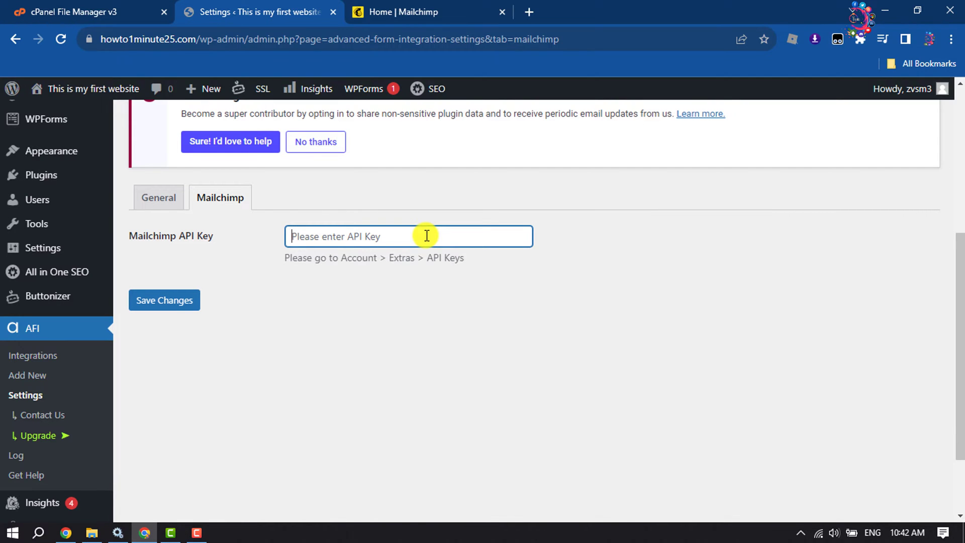
click(426, 7)
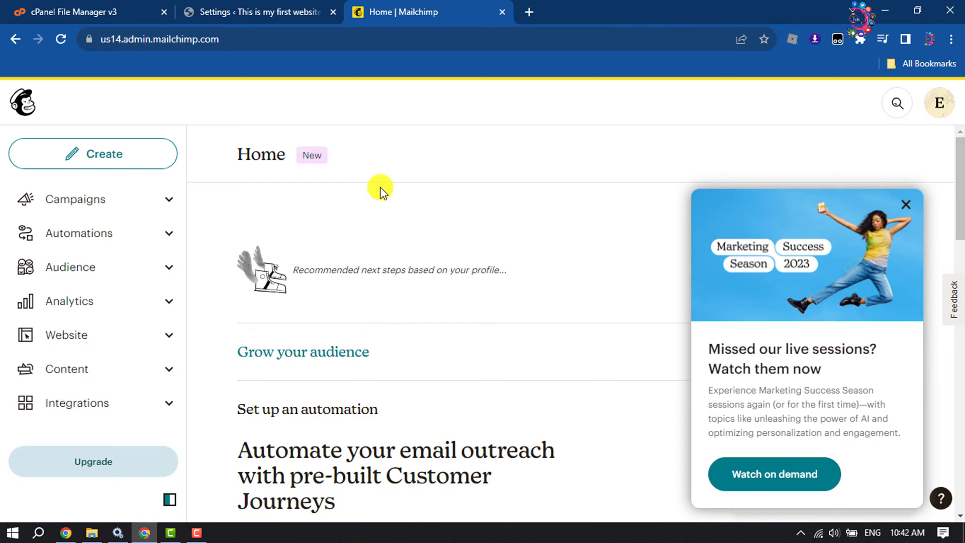
Step: Navigate Mailchimp's Account > Extras > API keys, dismissing the live sessions popup along the way
click(942, 107)
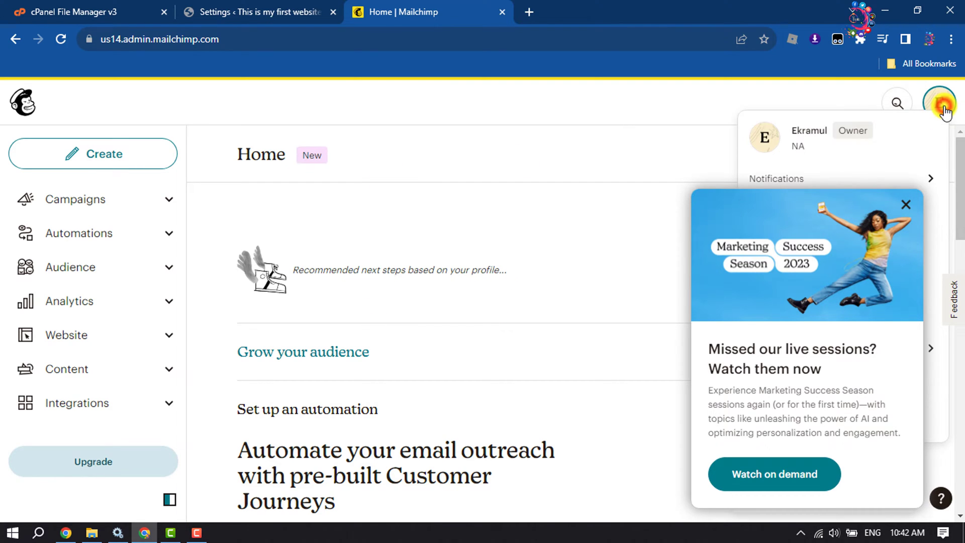
click(904, 206)
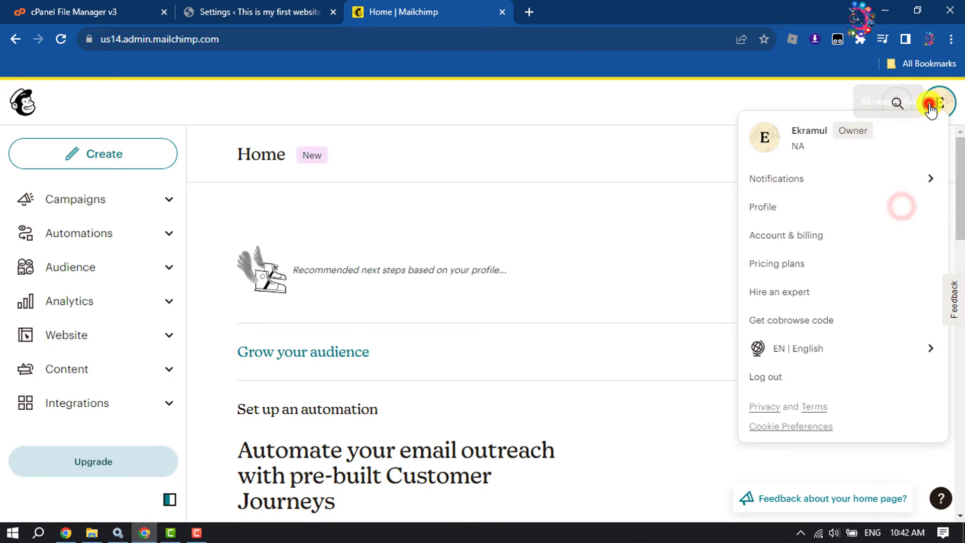
click(793, 236)
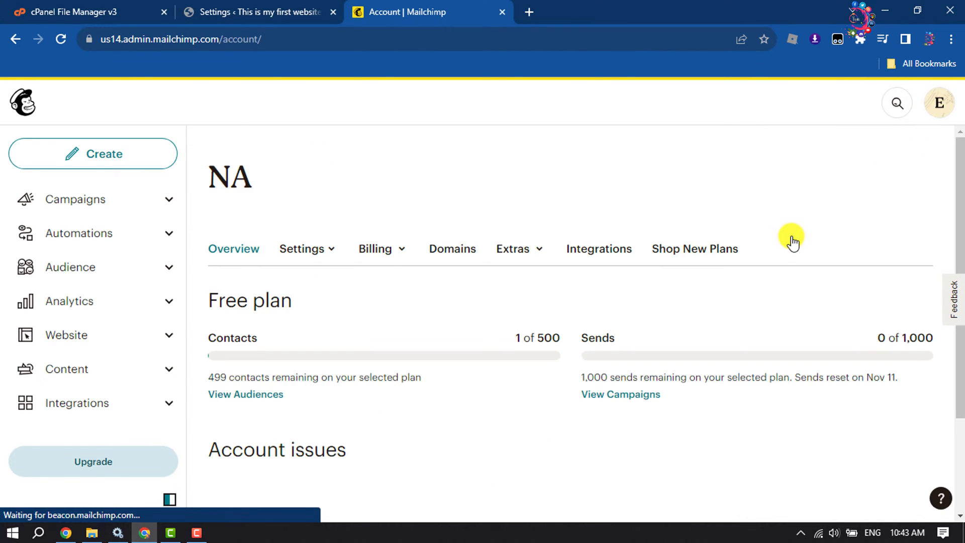
click(529, 250)
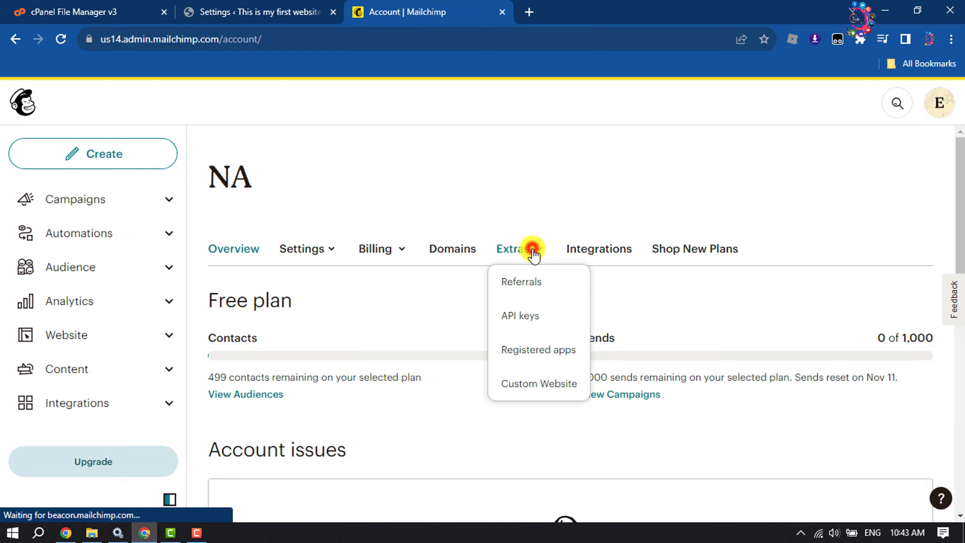
click(522, 322)
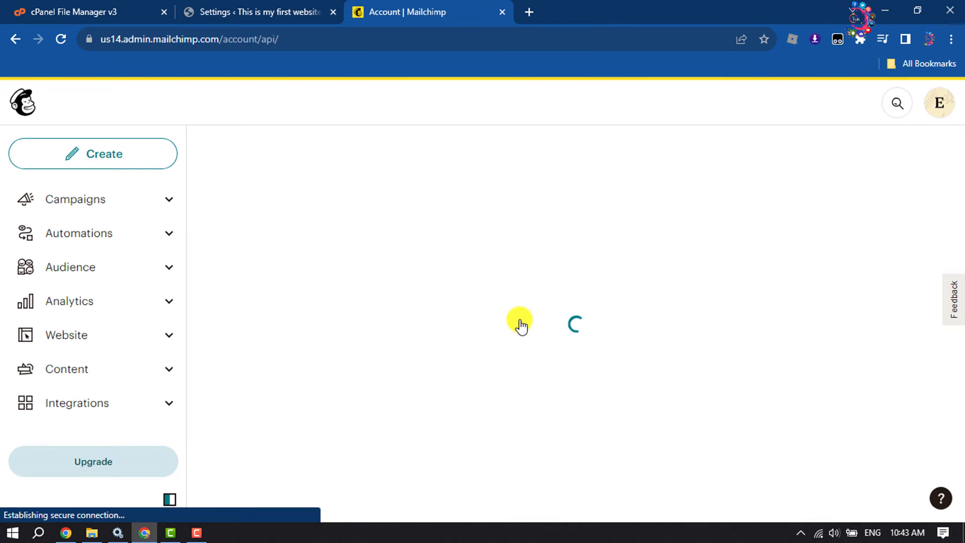
scroll(522, 326, down, 9)
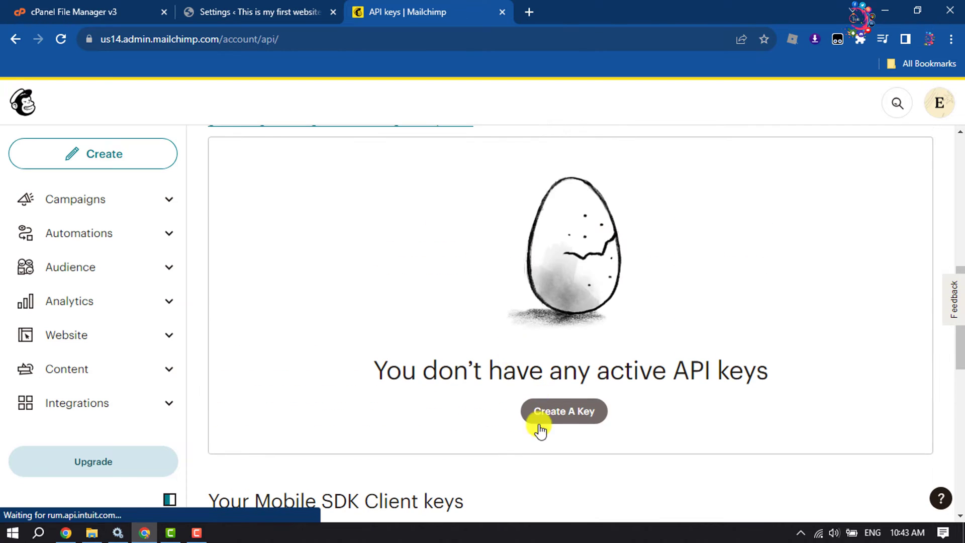
Step: Create a Mailchimp API key named 'Test' and copy the generated key
click(555, 417)
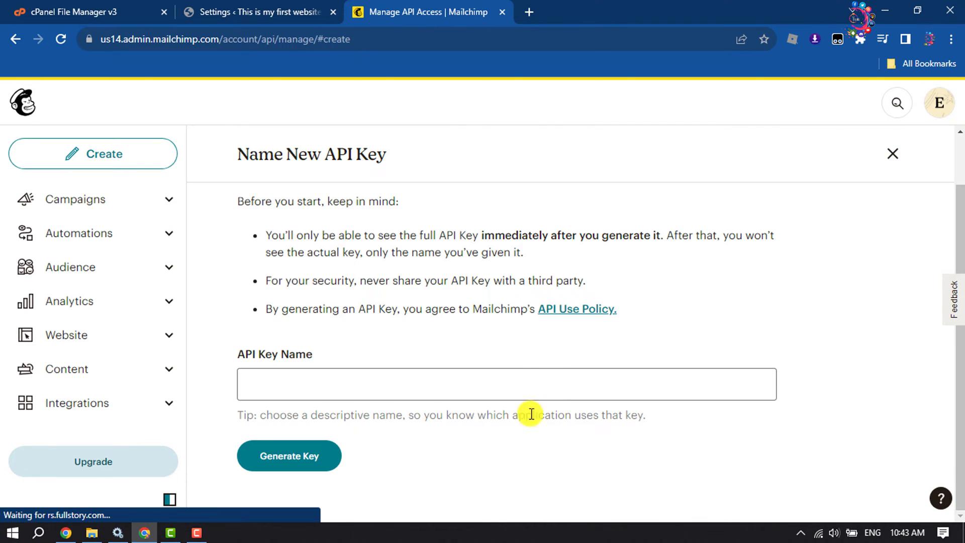
click(314, 390)
click(293, 460)
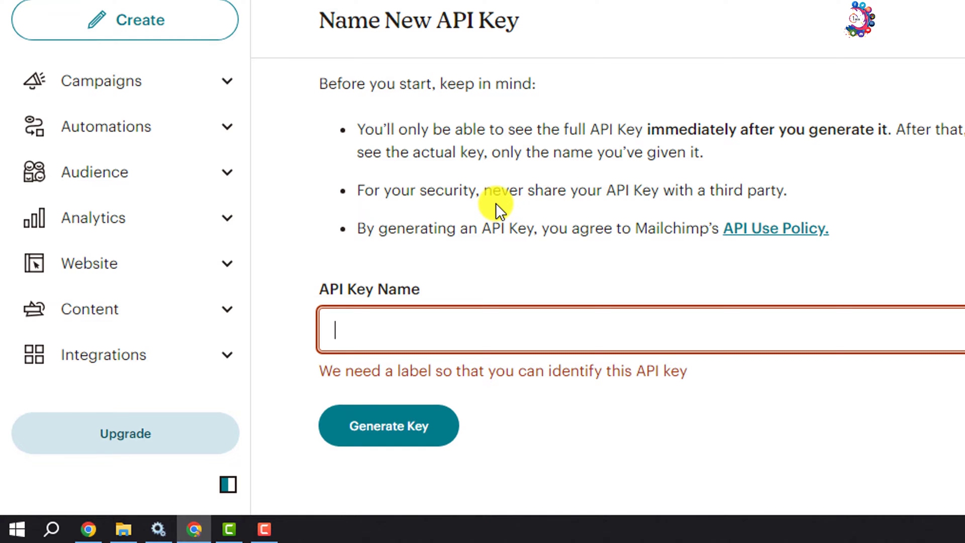
text(Test)
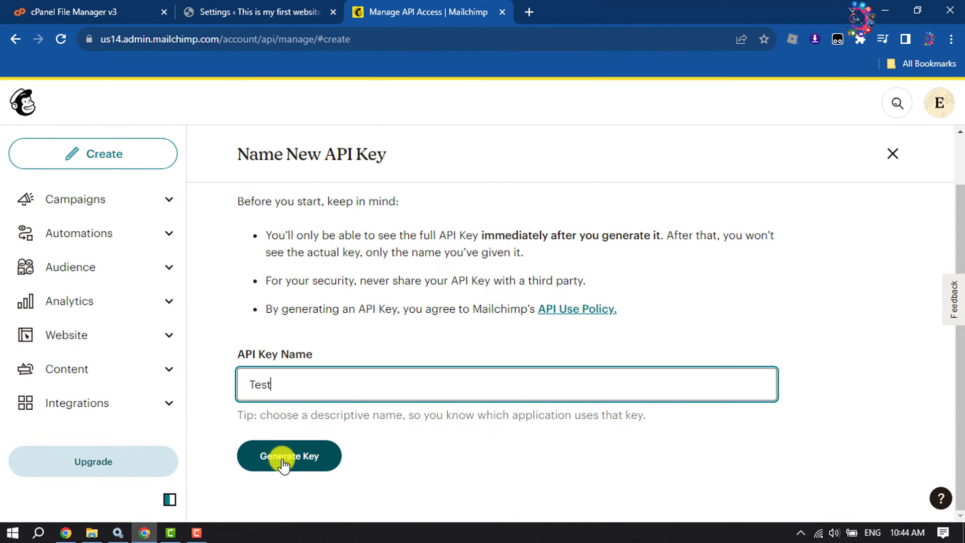
click(285, 459)
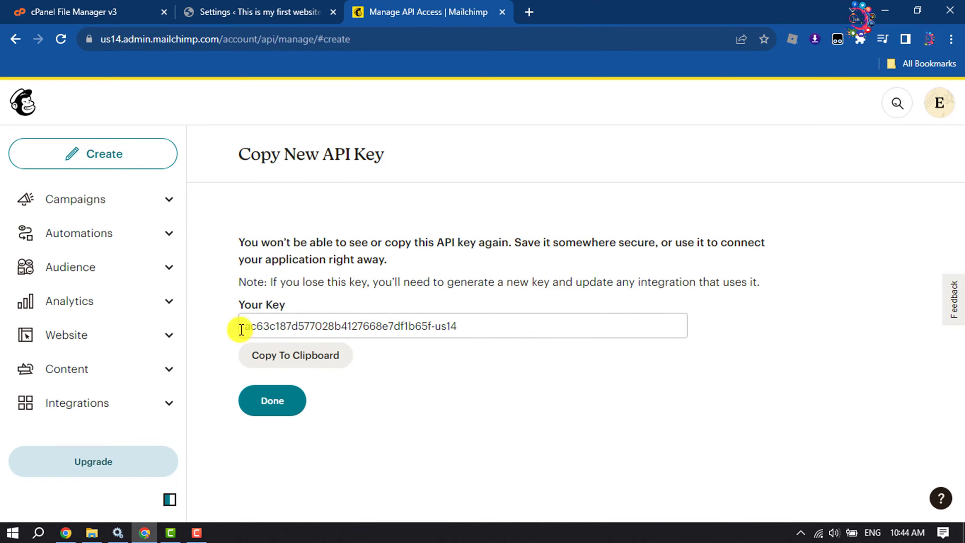
drag(523, 328, 253, 326)
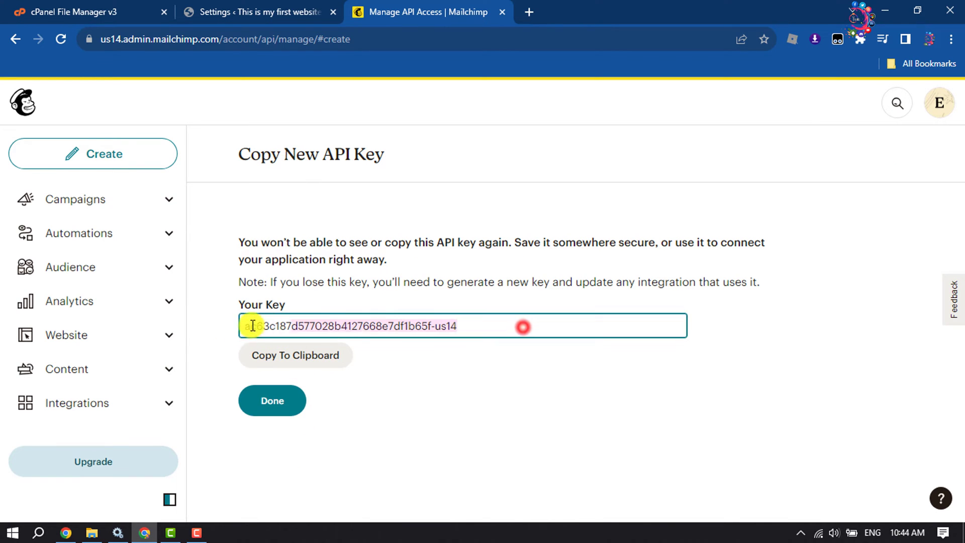
click(308, 358)
Step: Paste the copied key into AFI's Mailchimp API Key field in WordPress and save it
click(261, 6)
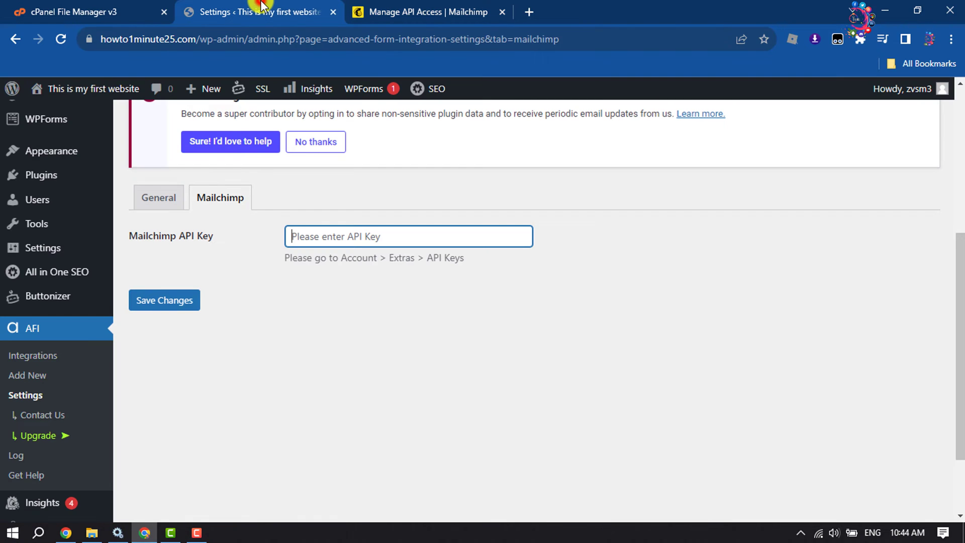
right_click(354, 236)
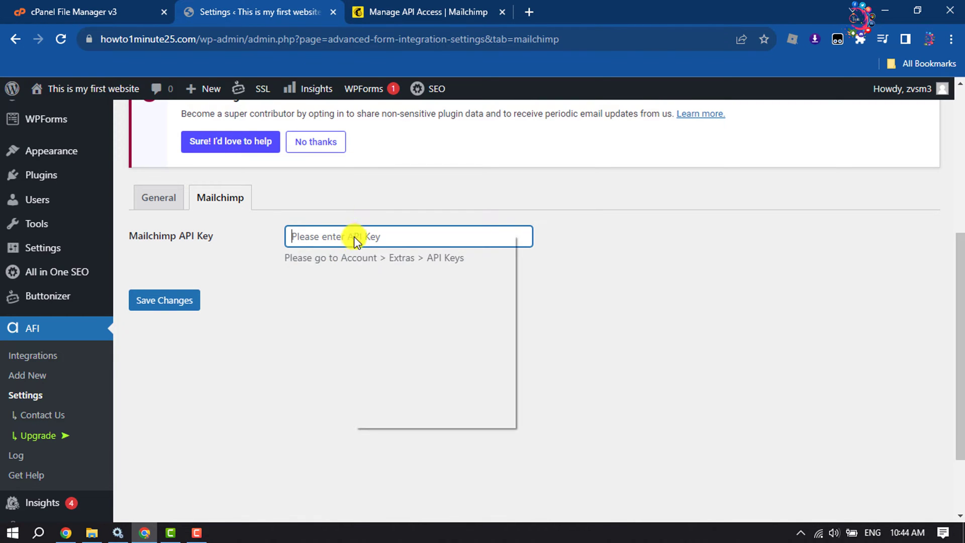
click(381, 333)
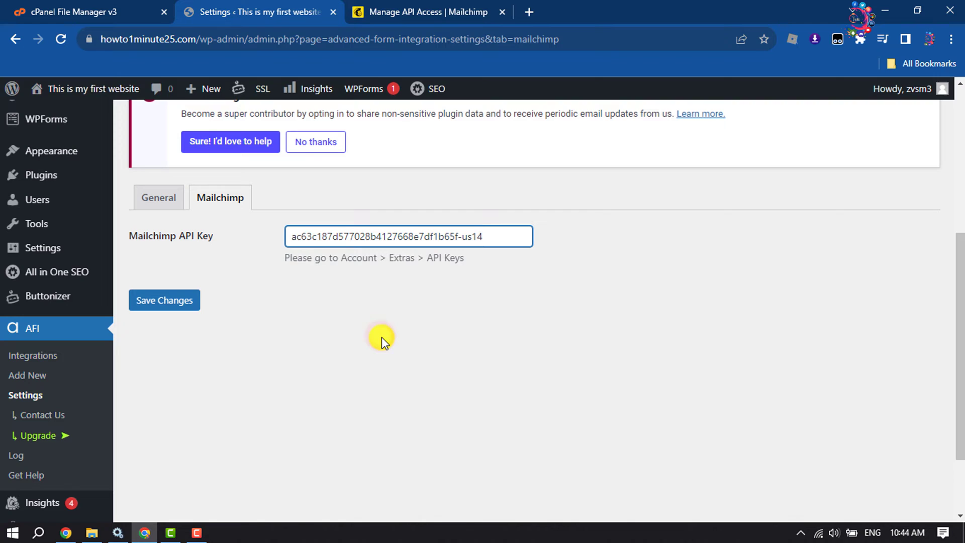
click(174, 307)
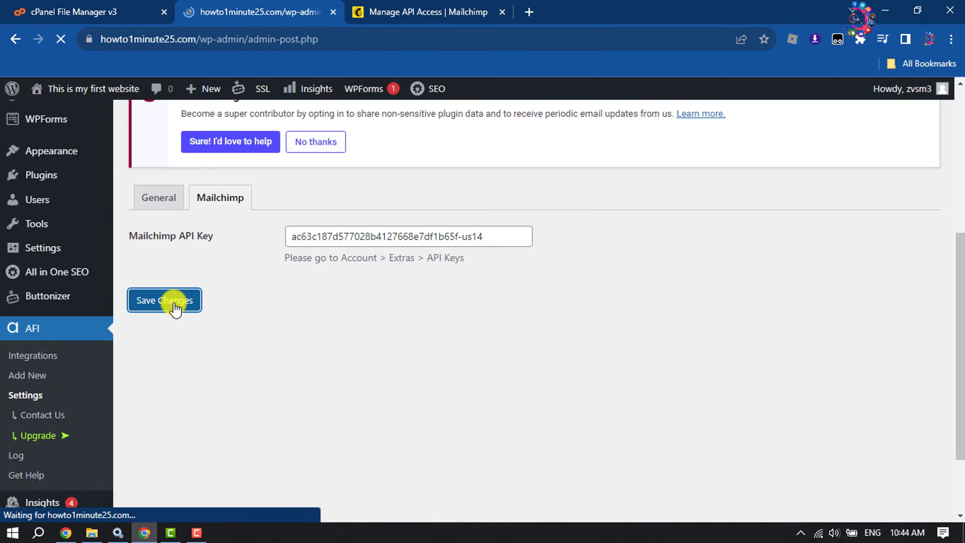
scroll(377, 305, down, 3)
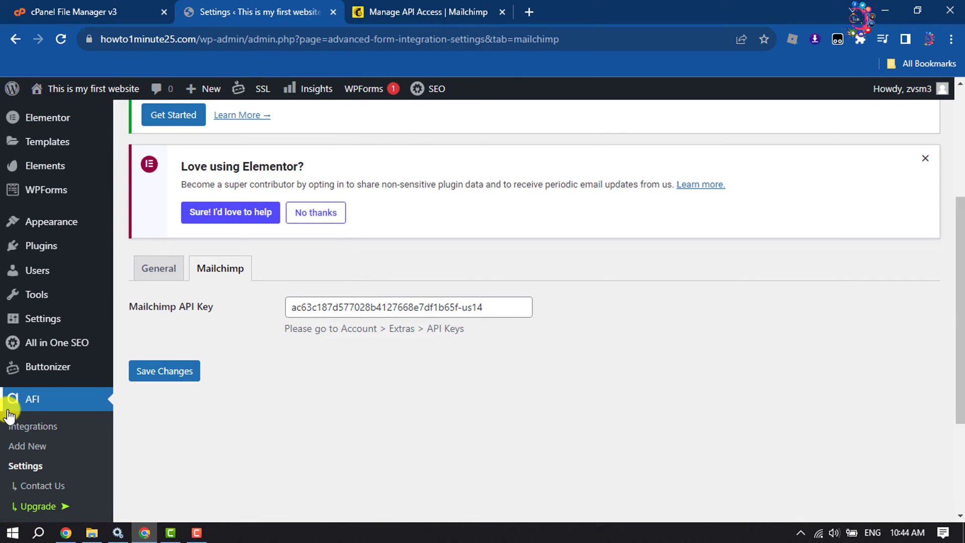
scroll(36, 400, down, 2)
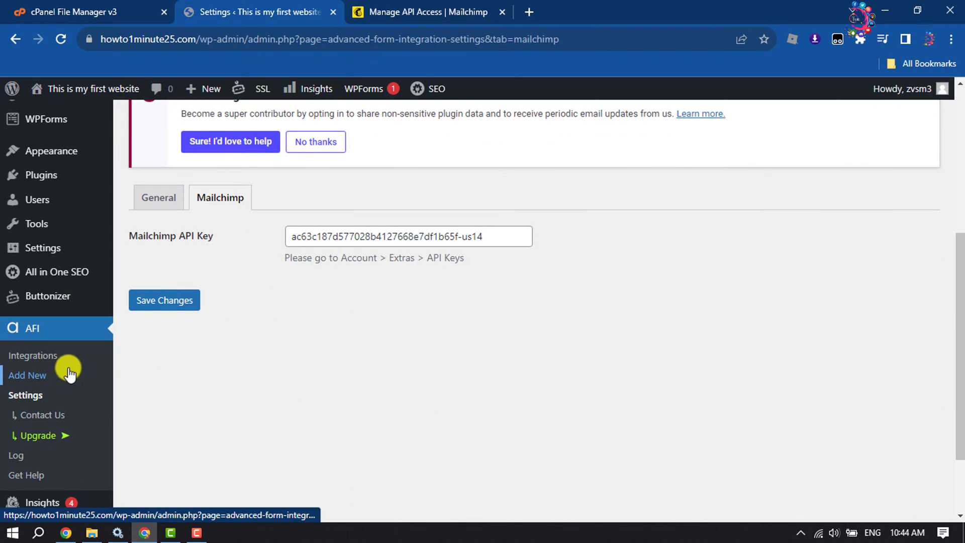
Step: Start a new AFI integration triggered by Contact Form 7's 'Contact form 1'
click(21, 378)
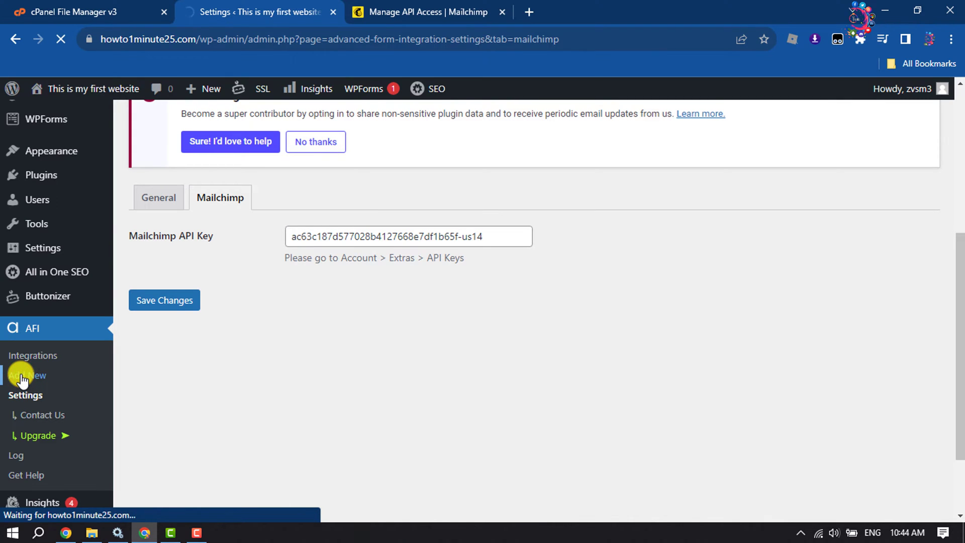
triple_click(403, 254)
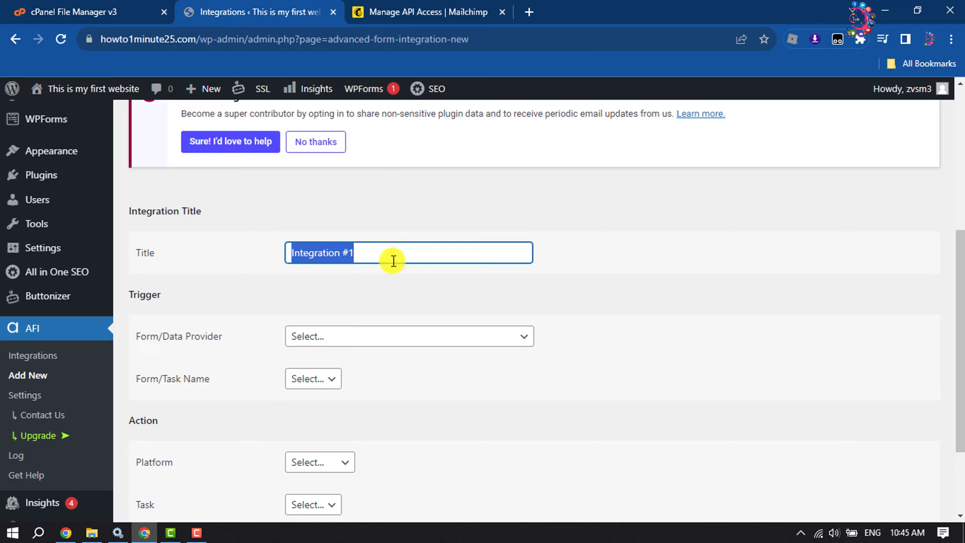
click(318, 337)
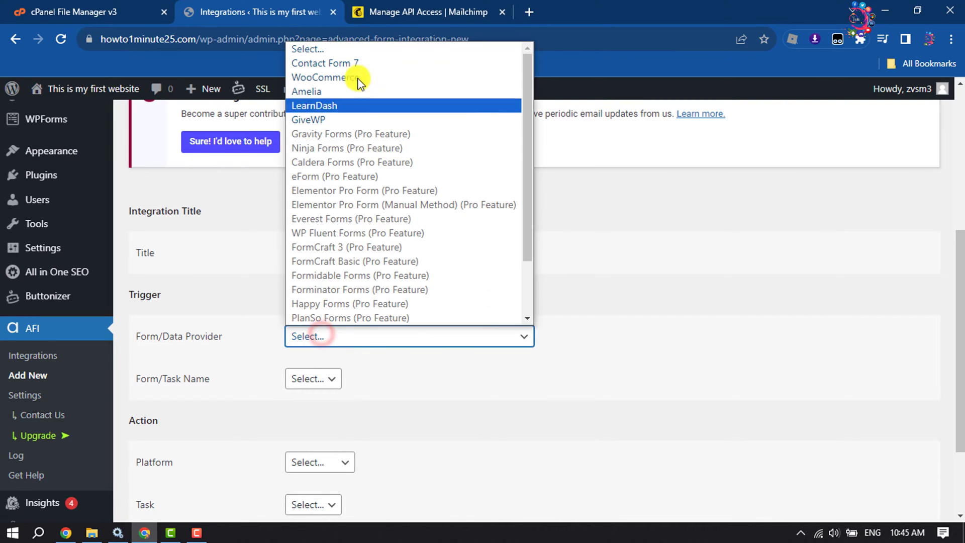
click(341, 63)
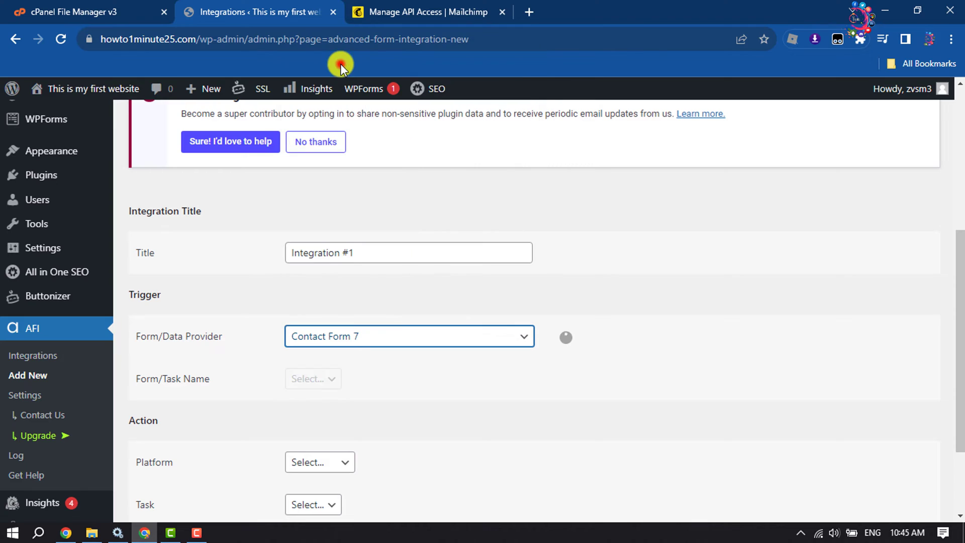
scroll(395, 317, down, 2)
click(395, 316)
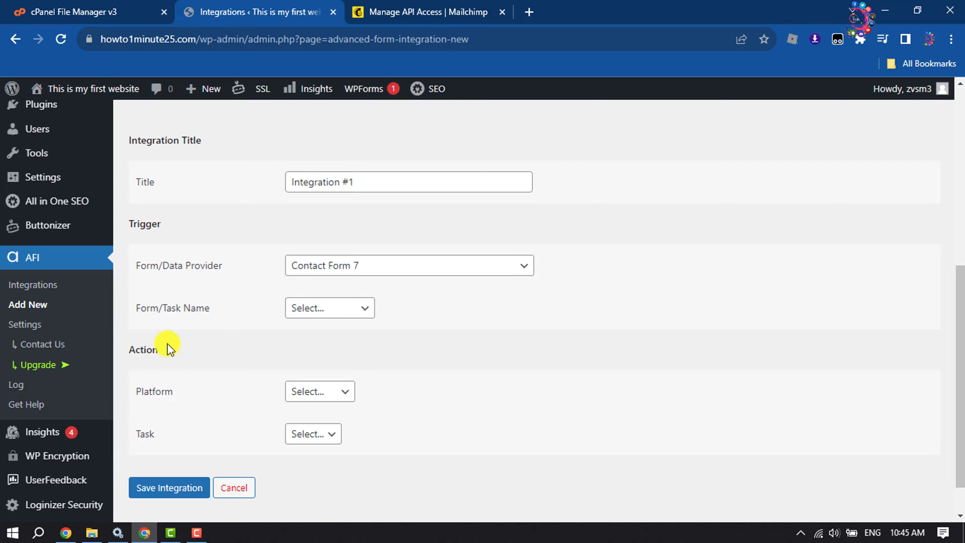
click(294, 309)
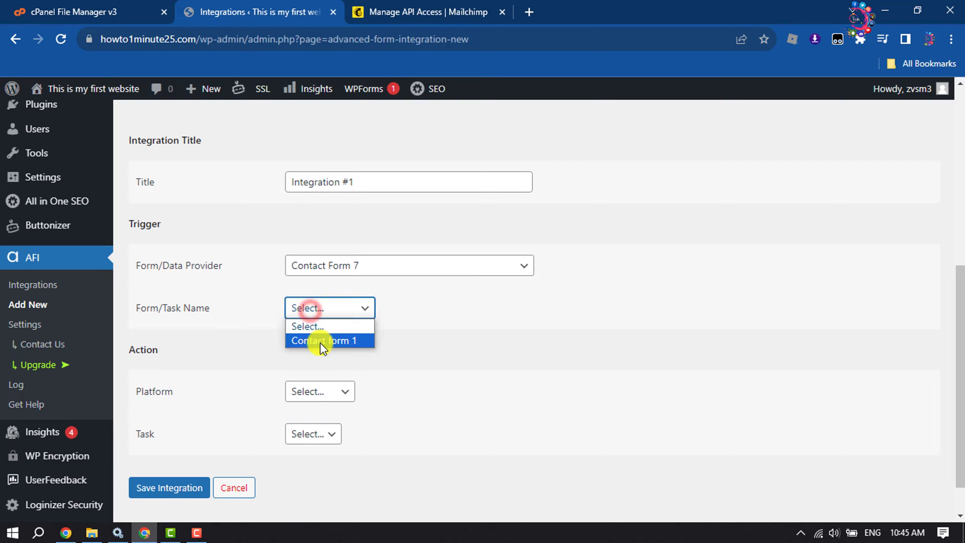
click(319, 341)
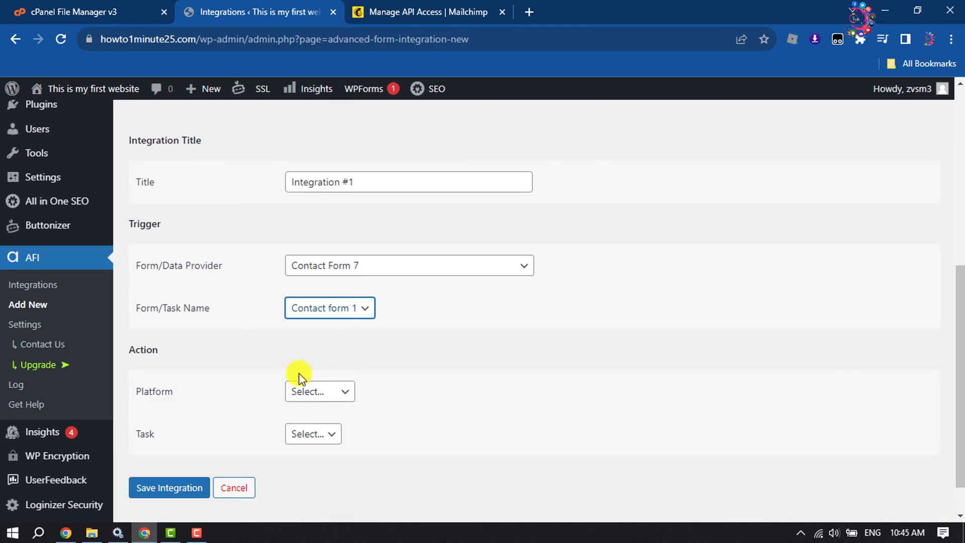
Step: Set the action platform to Mailchimp with the Subscribe To List task
click(308, 393)
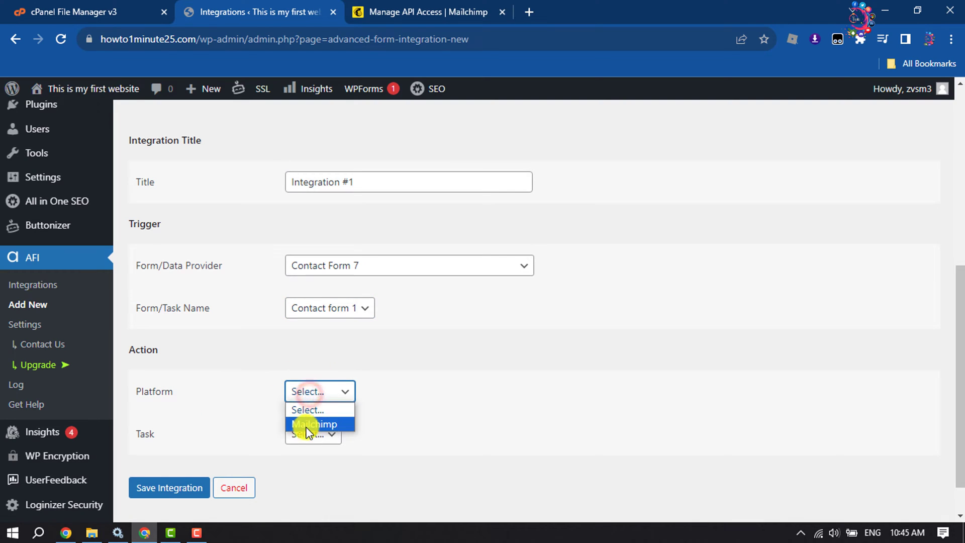
click(314, 424)
scroll(314, 423, down, 1)
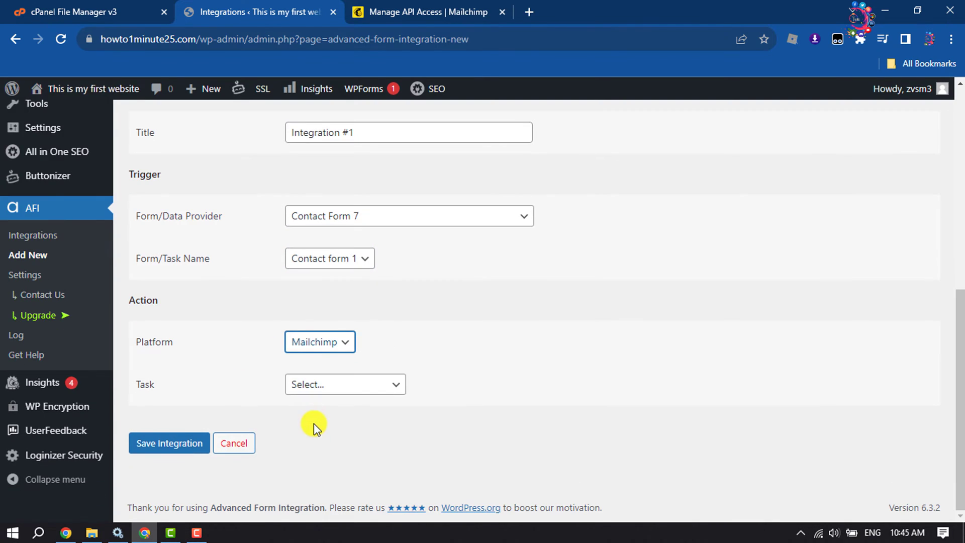
click(295, 385)
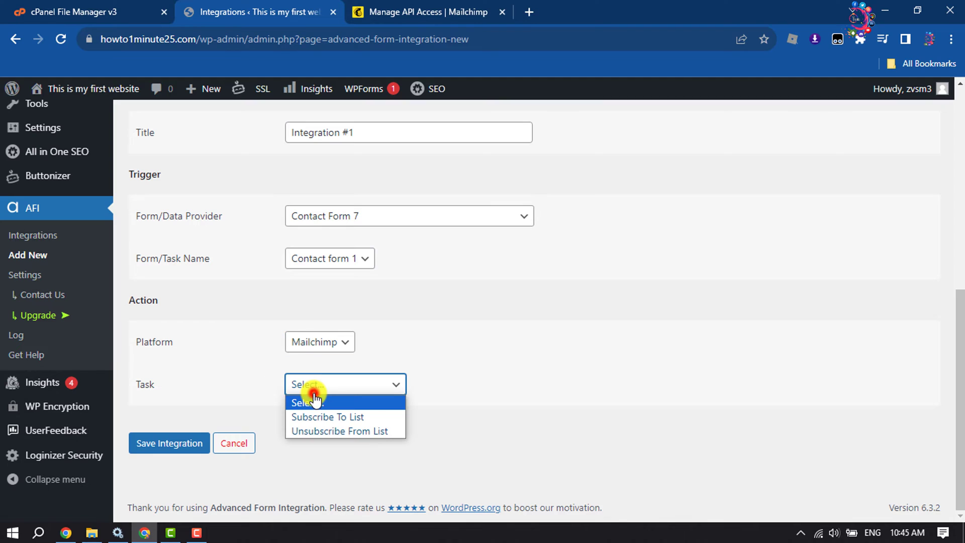
click(350, 418)
Step: Choose NA as the Mailchimp audience
scroll(370, 396, down, 5)
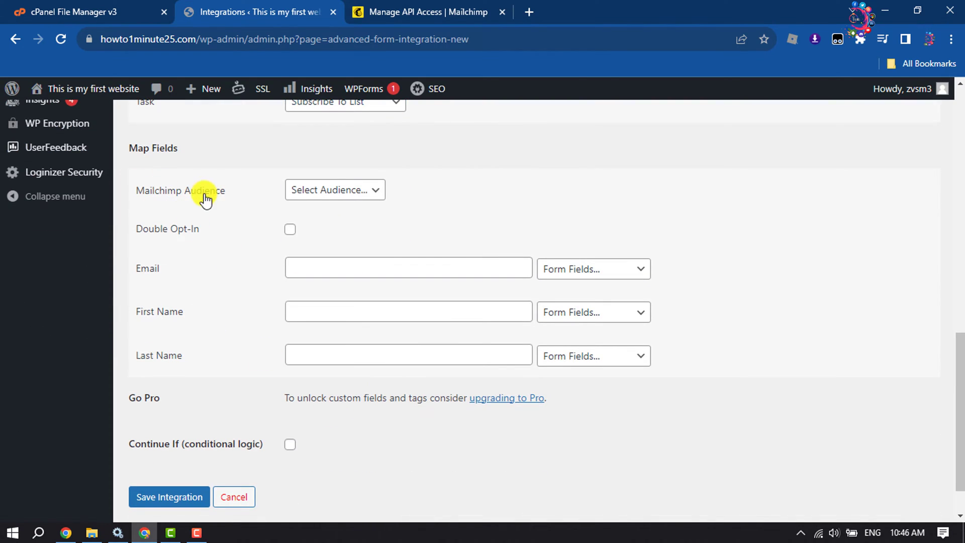
click(331, 190)
click(306, 222)
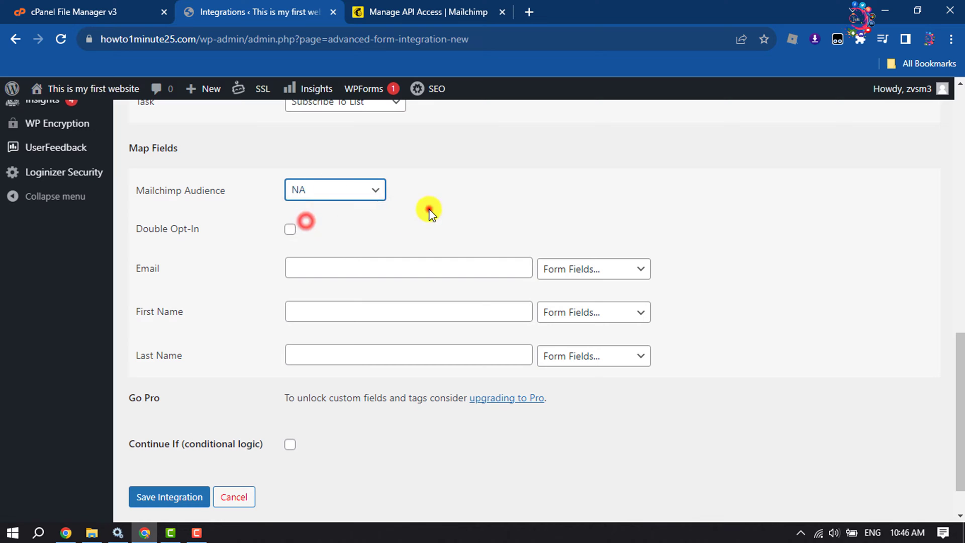
scroll(428, 210, up, 2)
Step: Map Email to your-name, First Name to your-email, Last Name to your-message, and save the integration
click(587, 347)
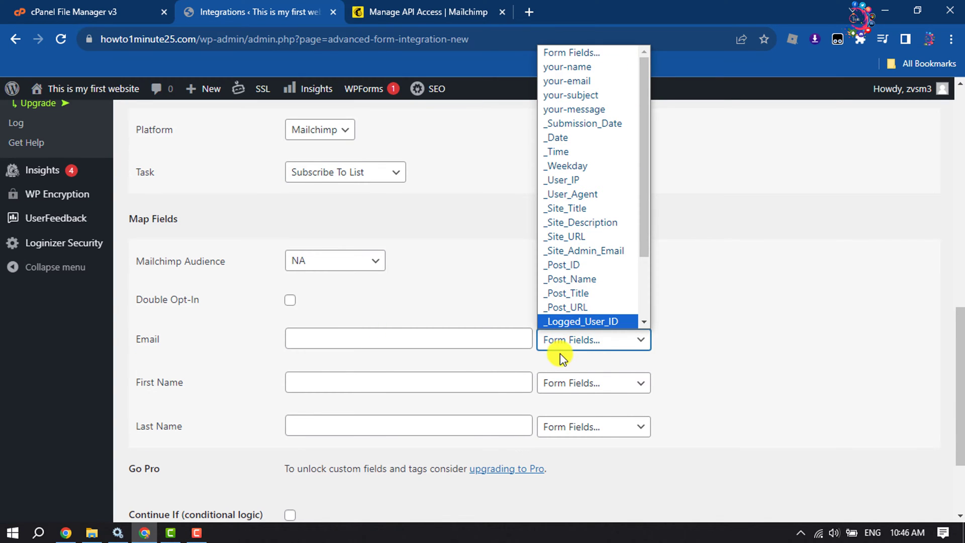
click(553, 67)
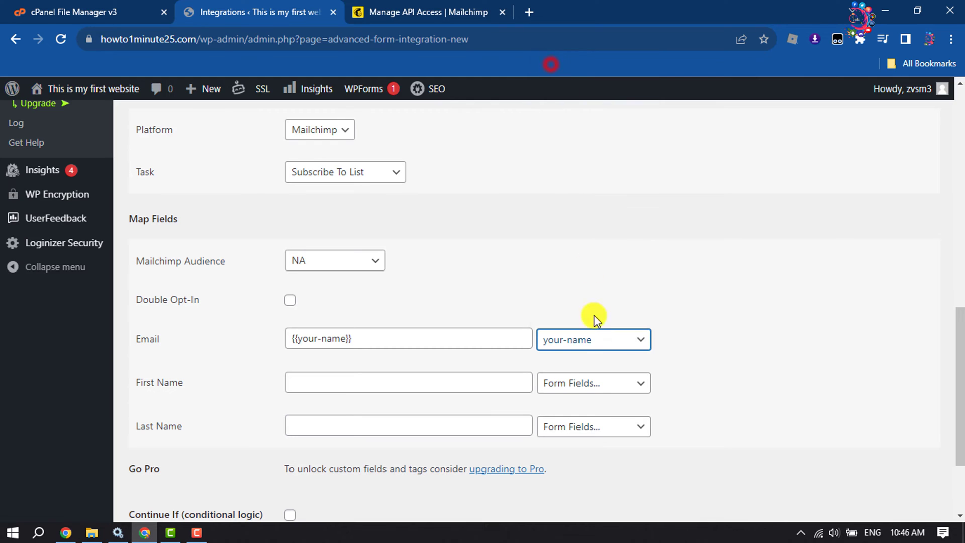
click(560, 390)
click(578, 127)
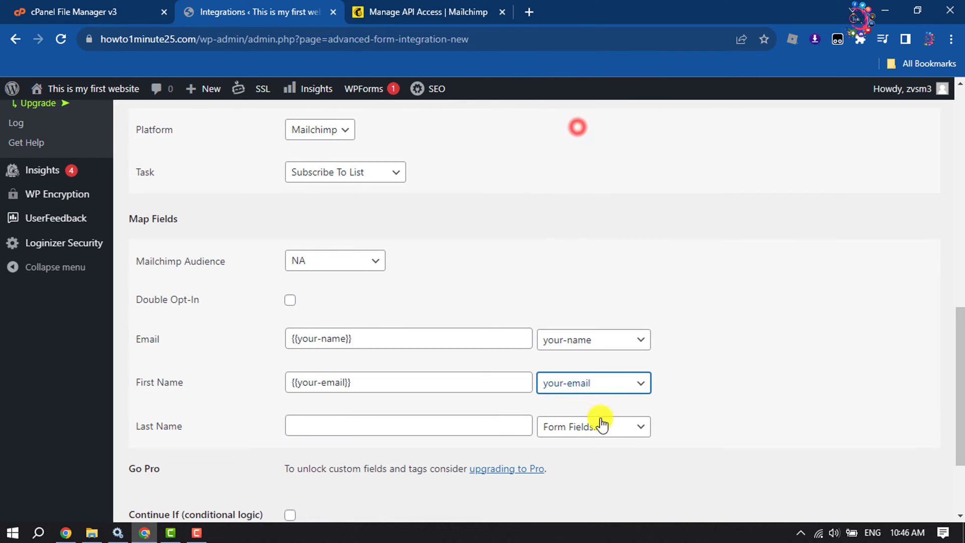
click(596, 427)
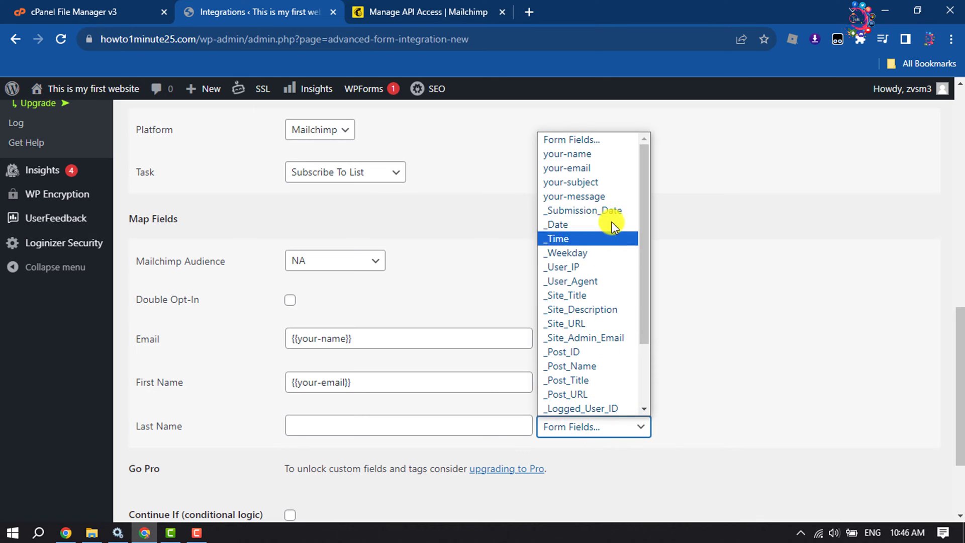
click(602, 195)
scroll(762, 244, down, 2)
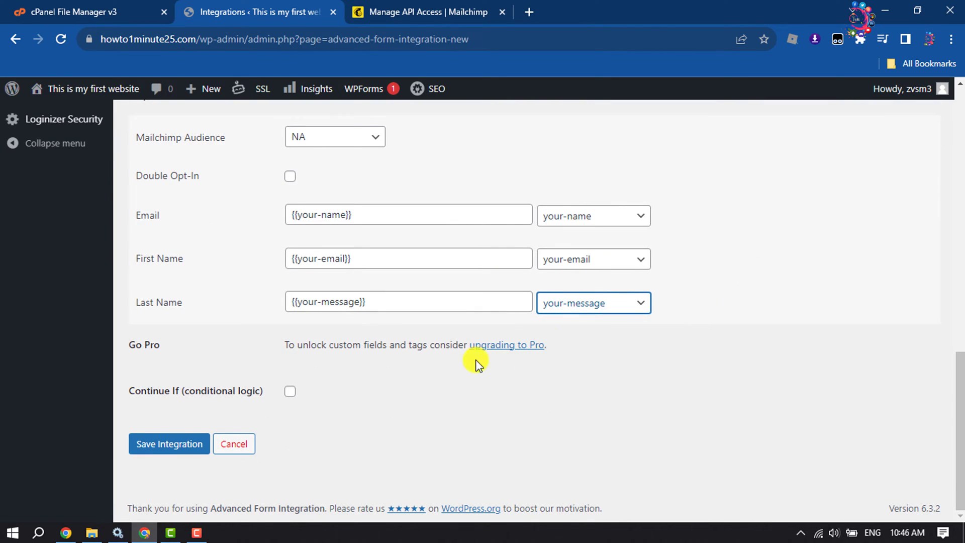
click(177, 447)
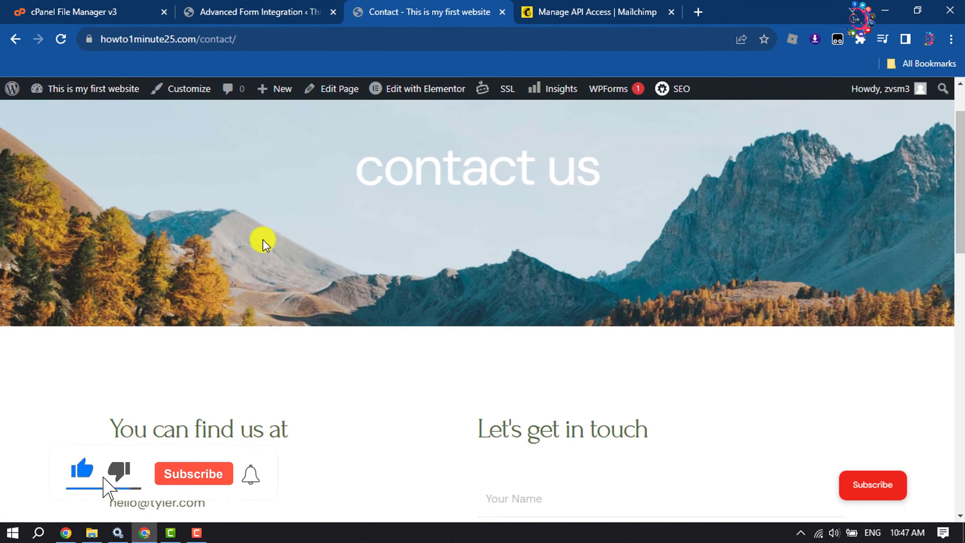
Step: Send a test Contact form entry with 't' as the name and 'te' as the message
scroll(210, 239, down, 5)
click(508, 216)
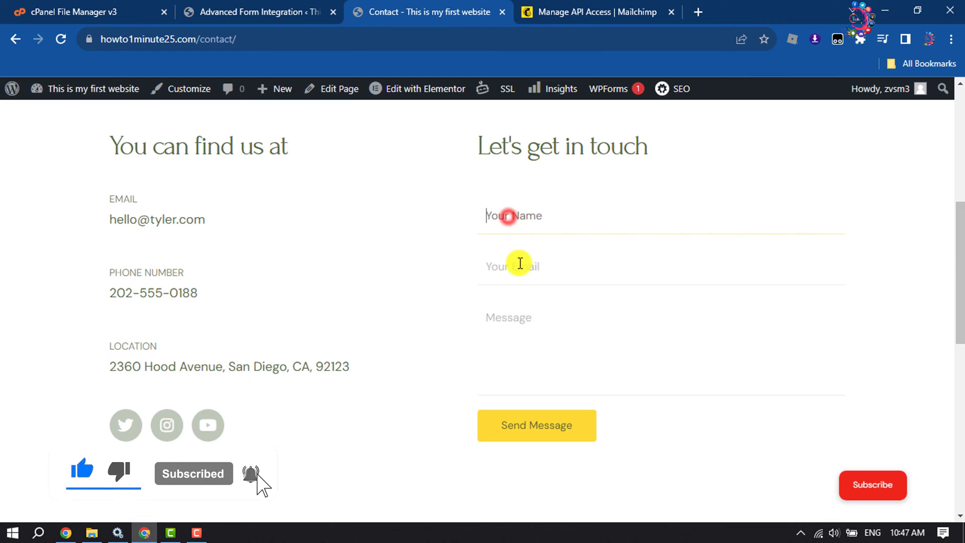
click(518, 262)
click(529, 349)
click(415, 333)
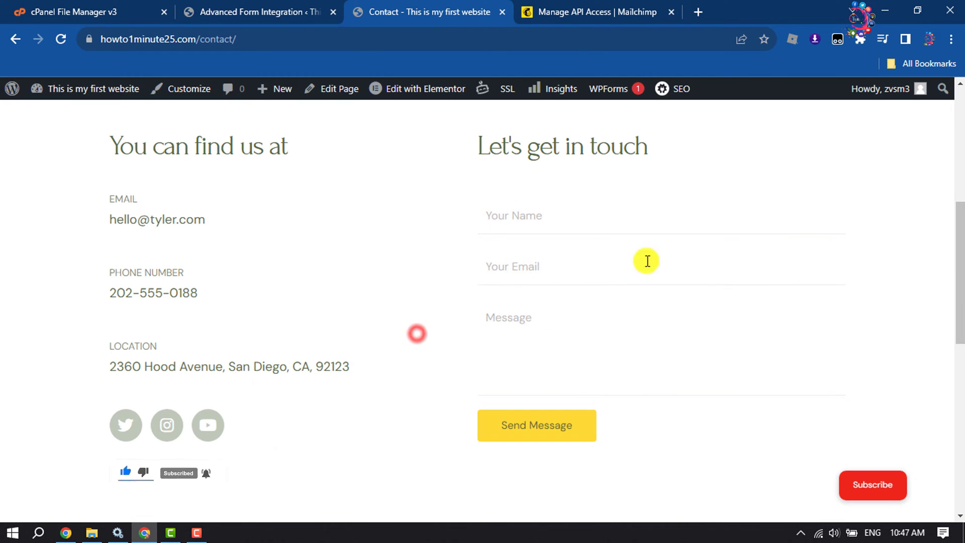
click(617, 215)
text(test)
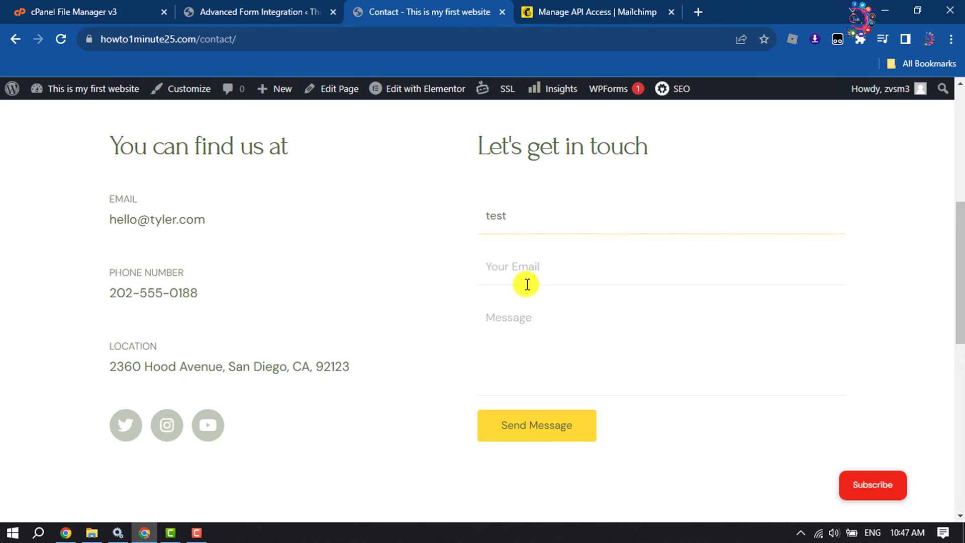
click(533, 272)
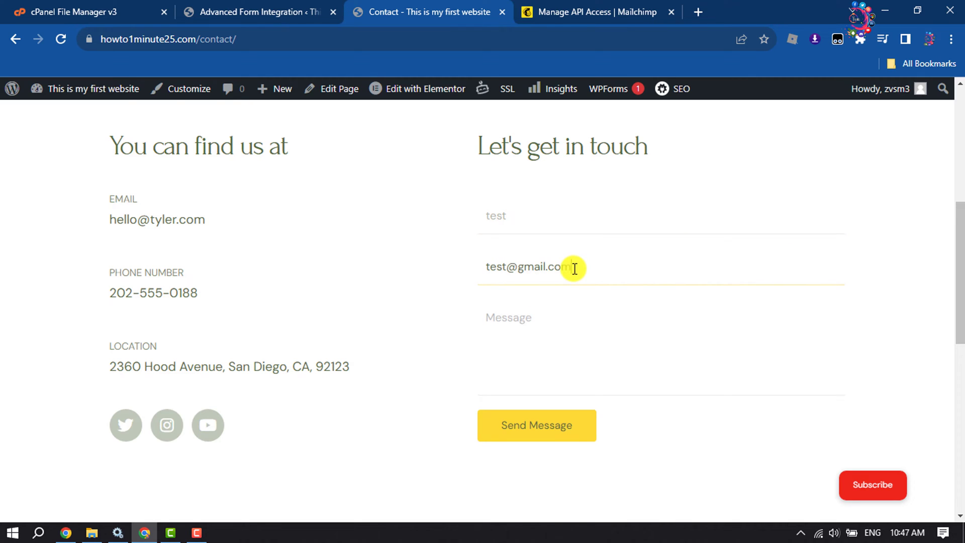
click(512, 355)
text(tesat)
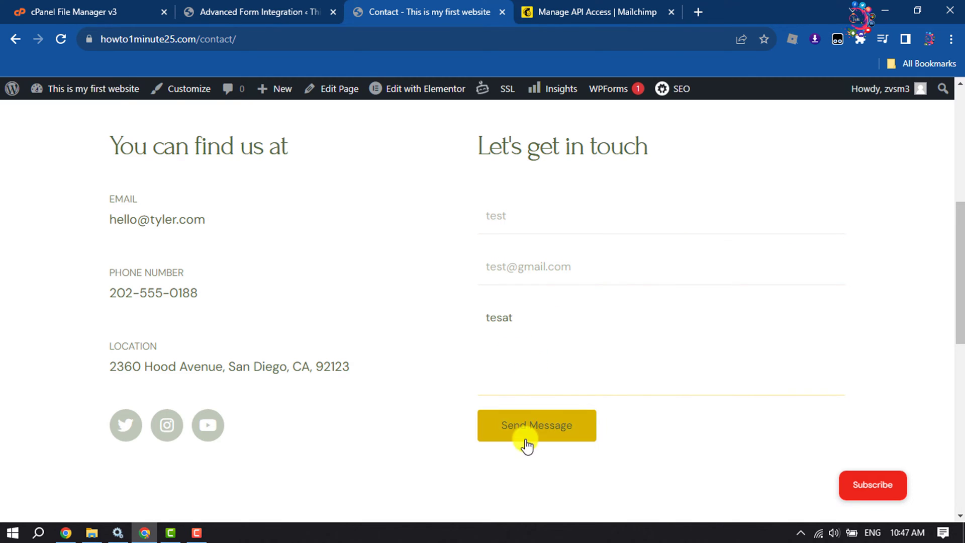
click(530, 435)
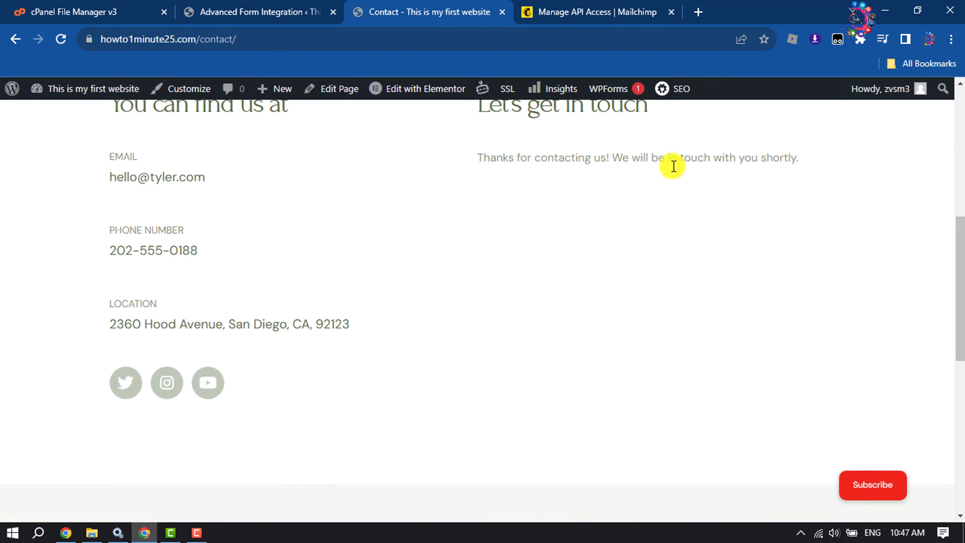
click(592, 11)
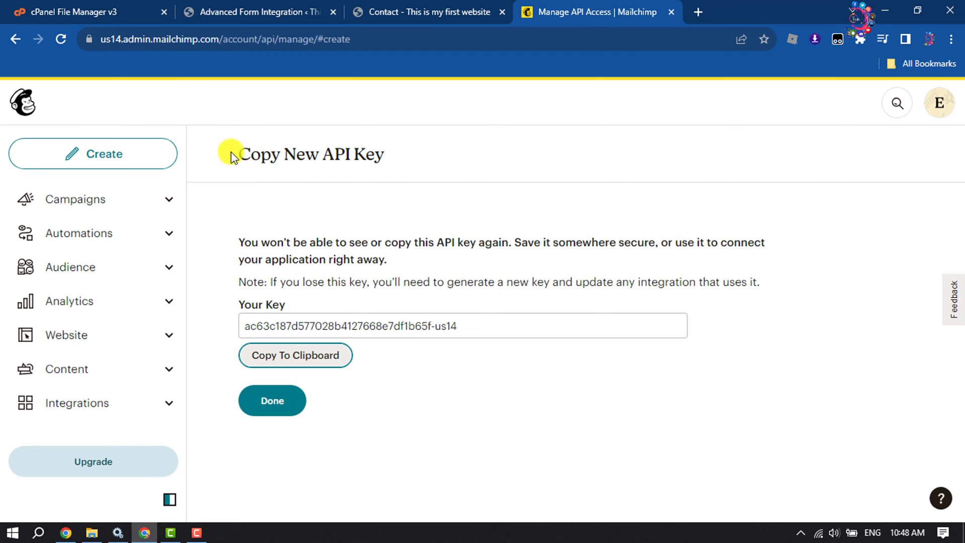
Step: Show the NA audience's All contacts list in Mailchimp and check the one subscribed test contact
click(72, 270)
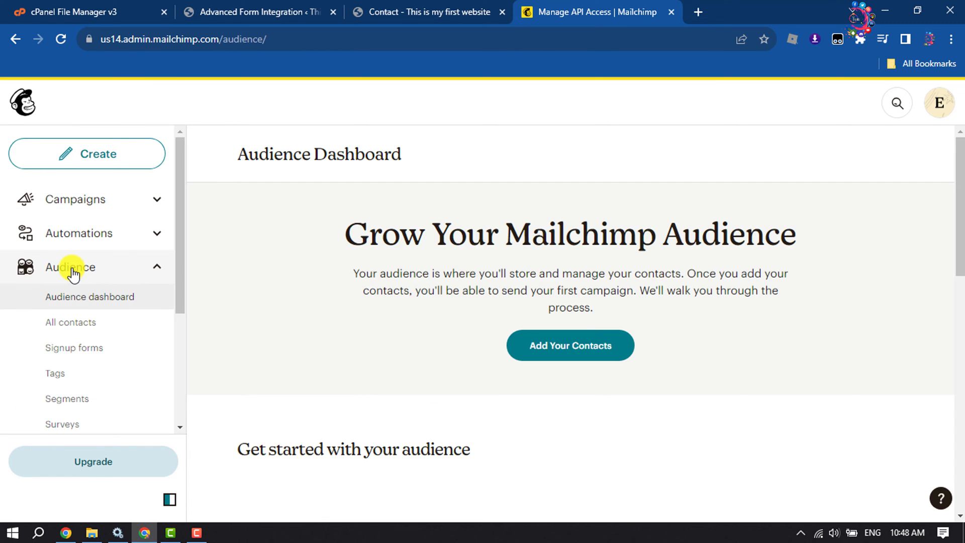
click(80, 329)
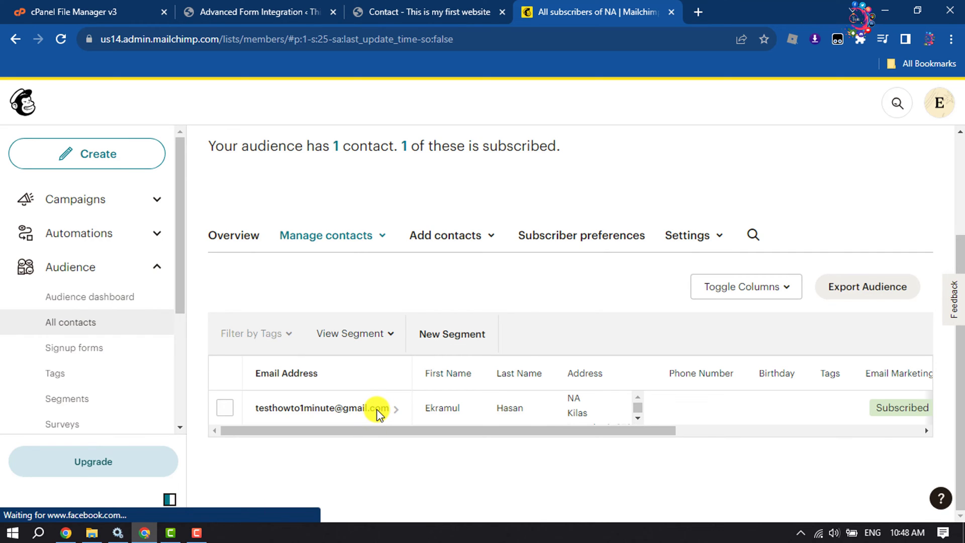
scroll(378, 413, up, 3)
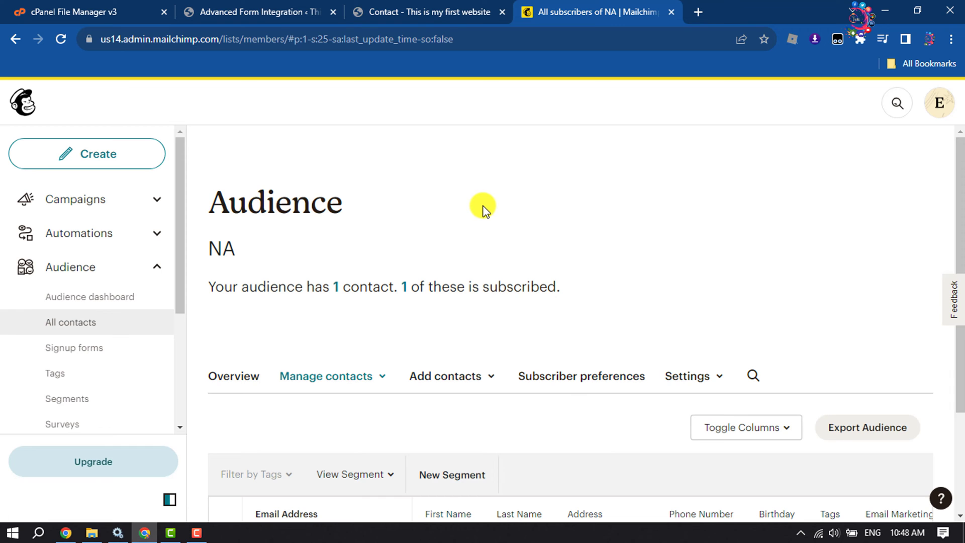
scroll(484, 206, down, 3)
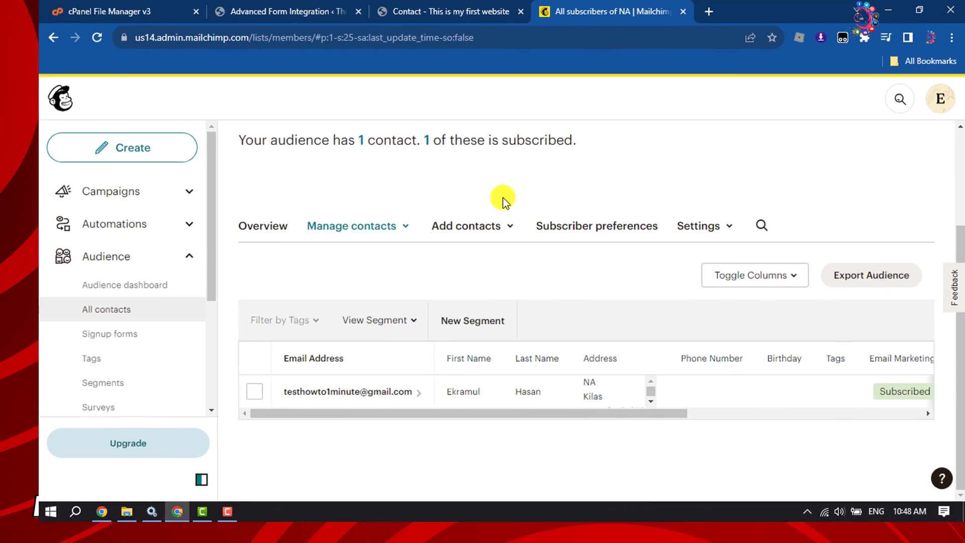
scroll(483, 209, up, 3)
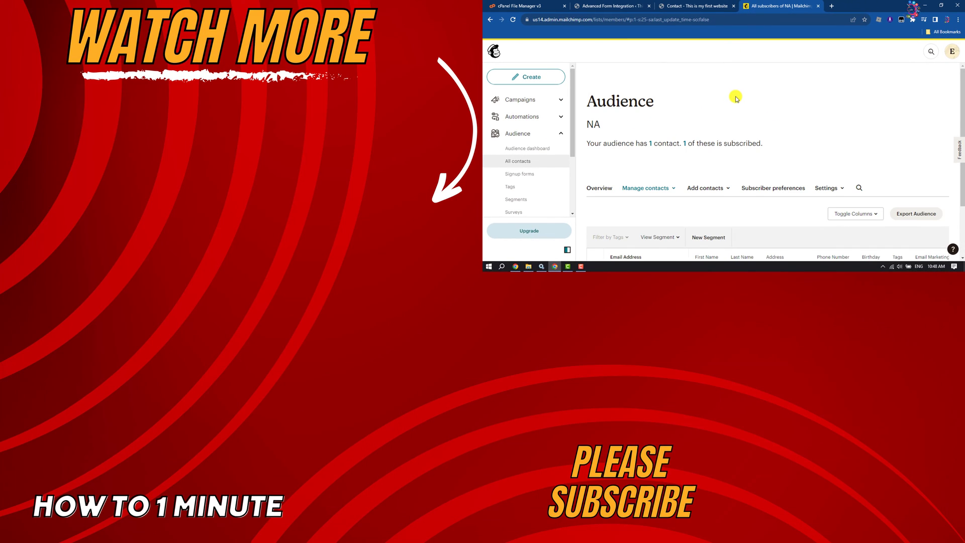